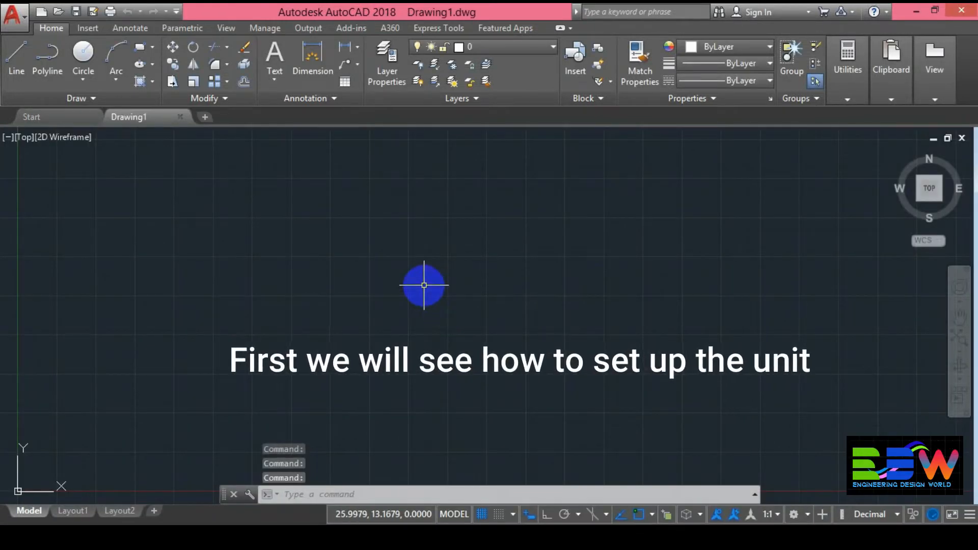
- Set the drawing units to decimal length with 0.00 precision and millimeters as the insertion scale
scroll(424, 285, up, 2)
middle_drag(424, 286, 290, 367)
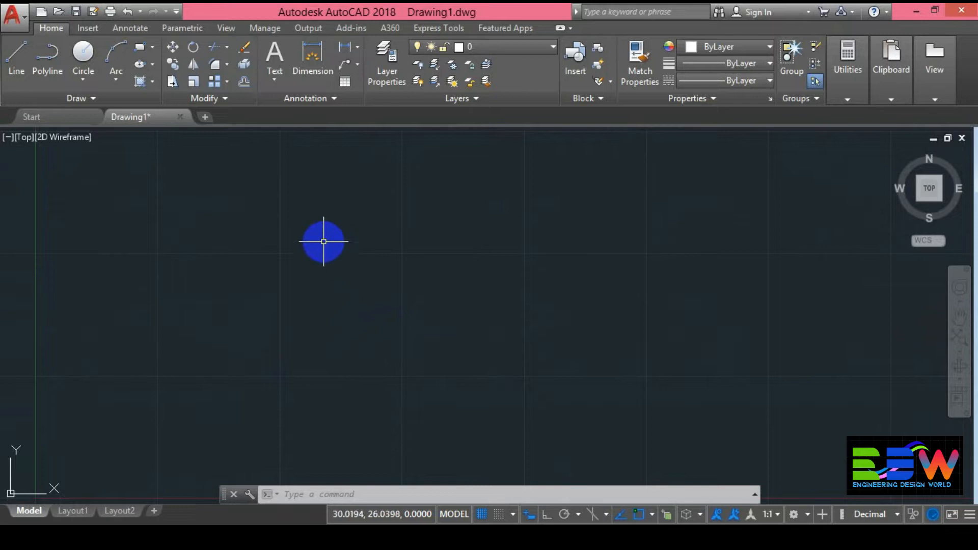
click(17, 16)
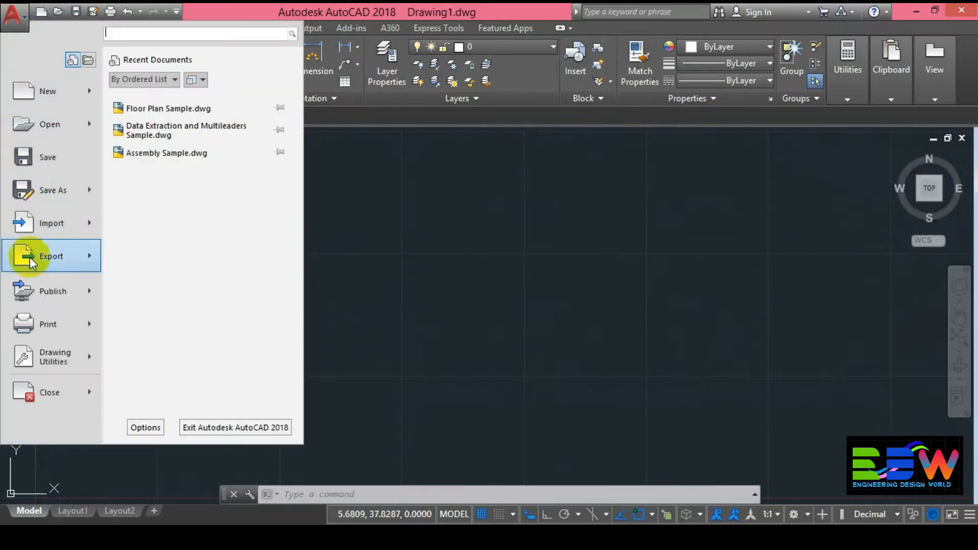
mouse_move(31, 349)
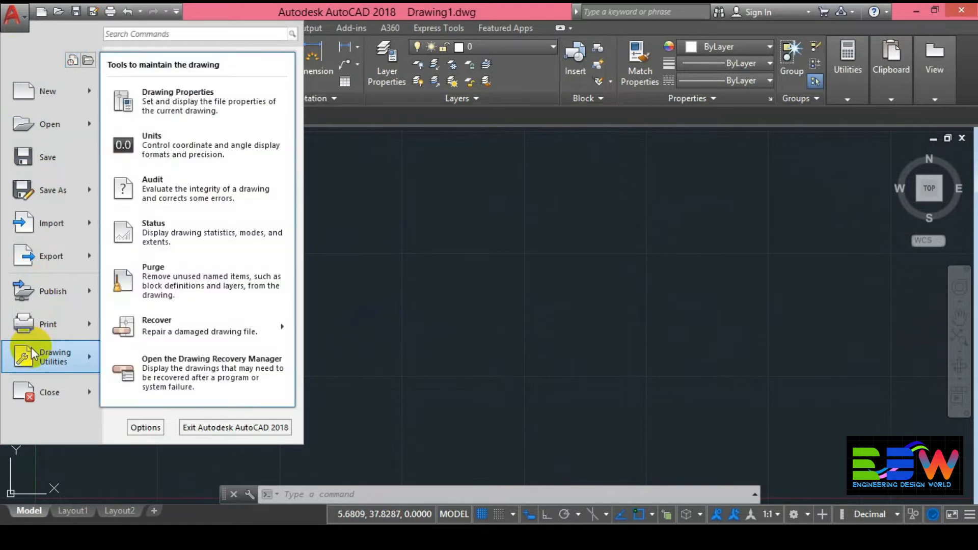
click(170, 148)
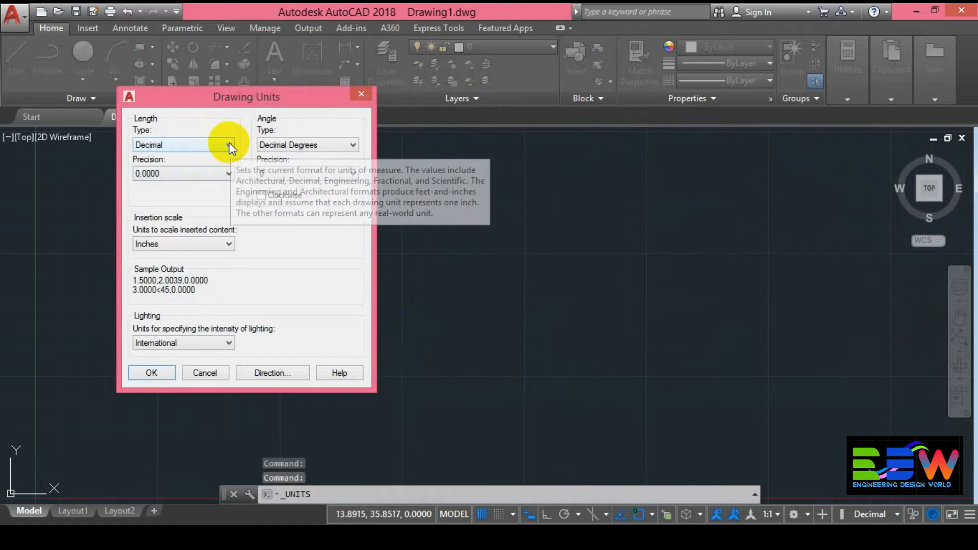
click(229, 146)
click(218, 168)
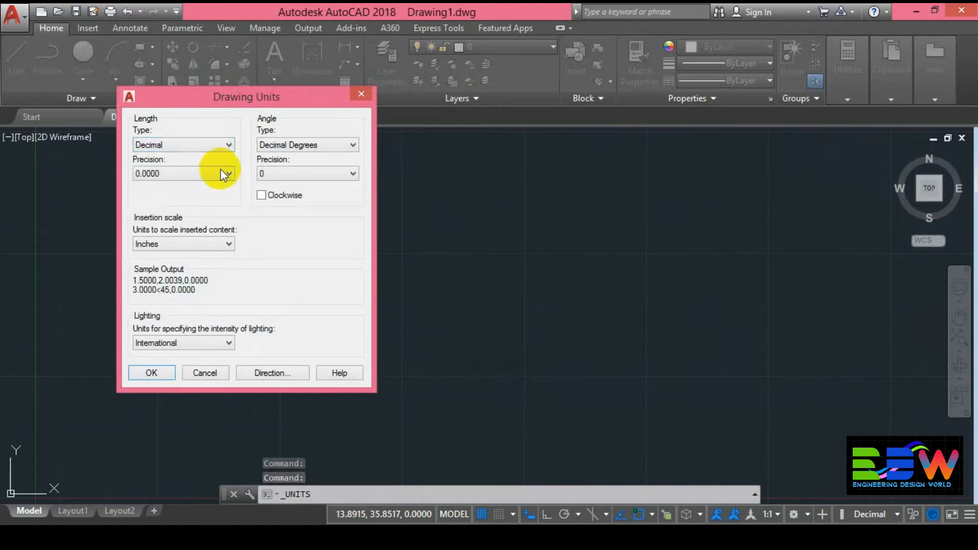
click(230, 173)
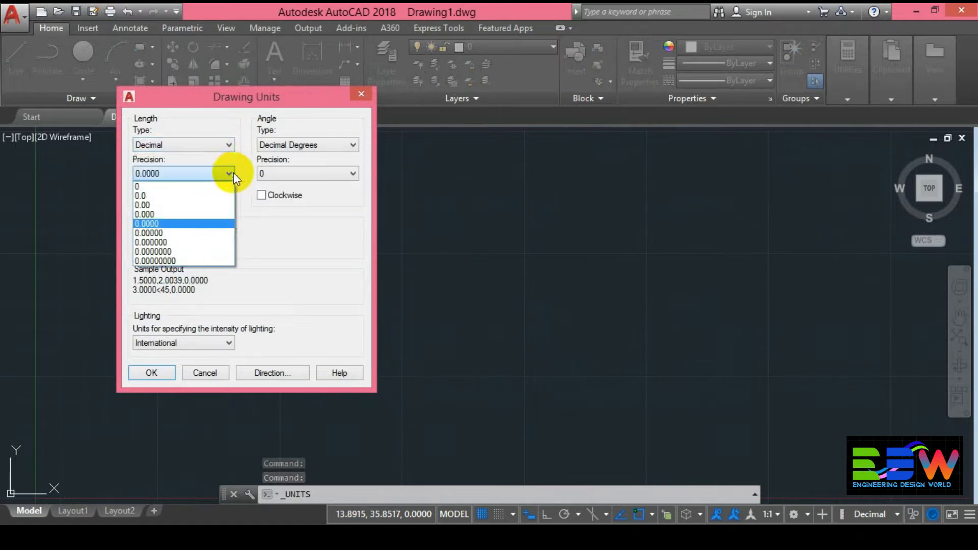
click(198, 205)
click(229, 243)
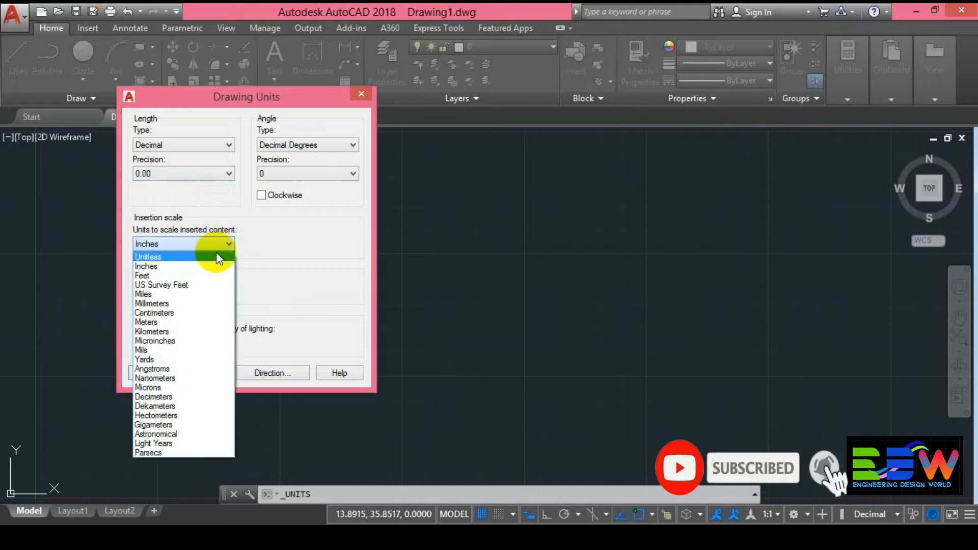
click(197, 303)
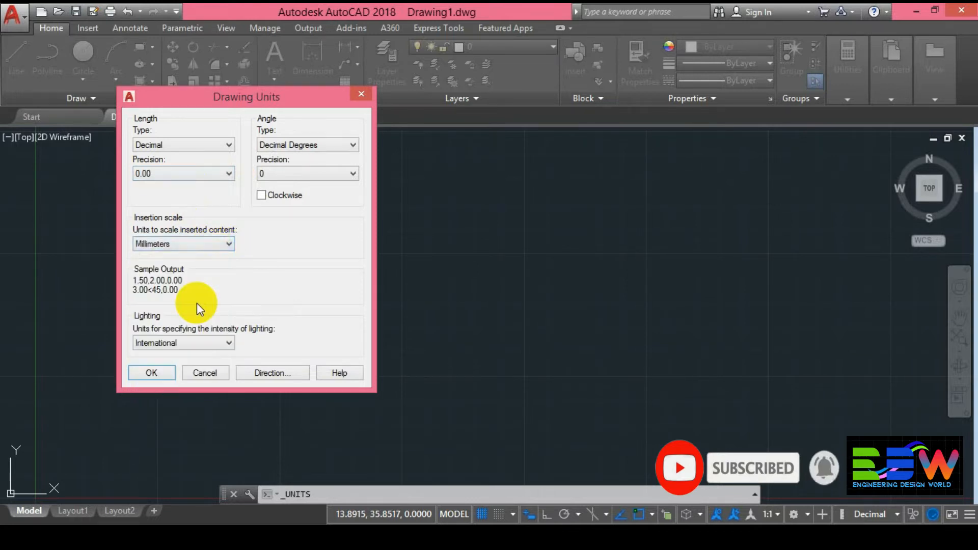
click(153, 371)
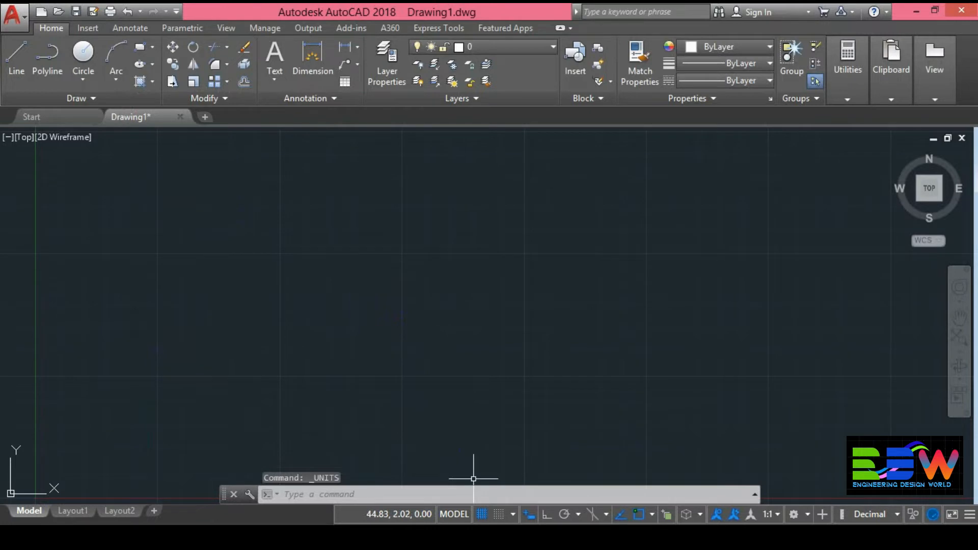
- Check the reference image, then draw a 70 mm horizontal base line with Ortho on
key(alt+Tab)
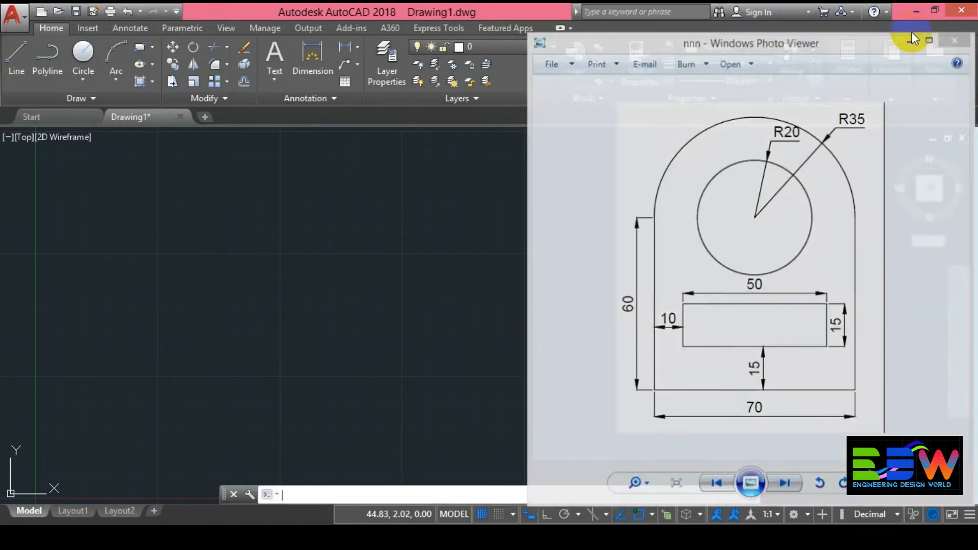
click(912, 36)
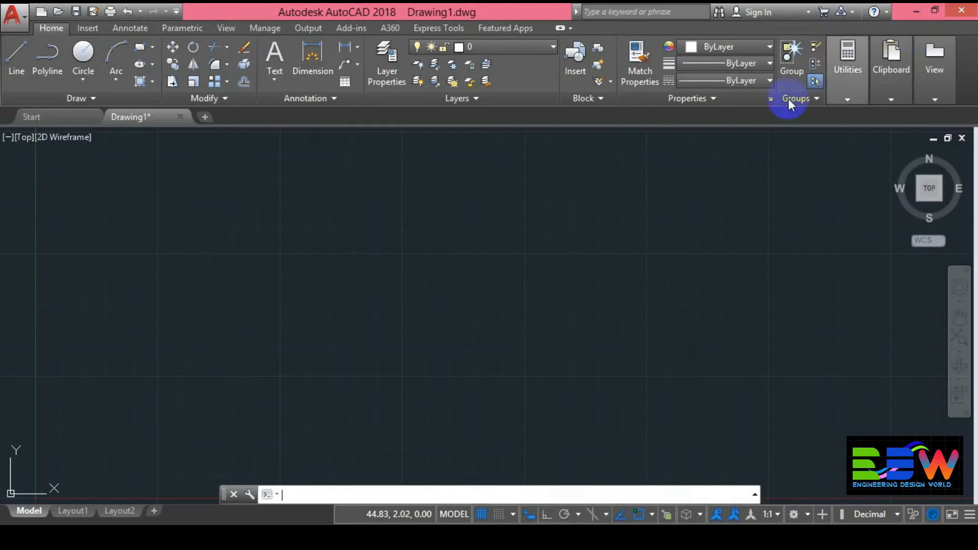
click(12, 61)
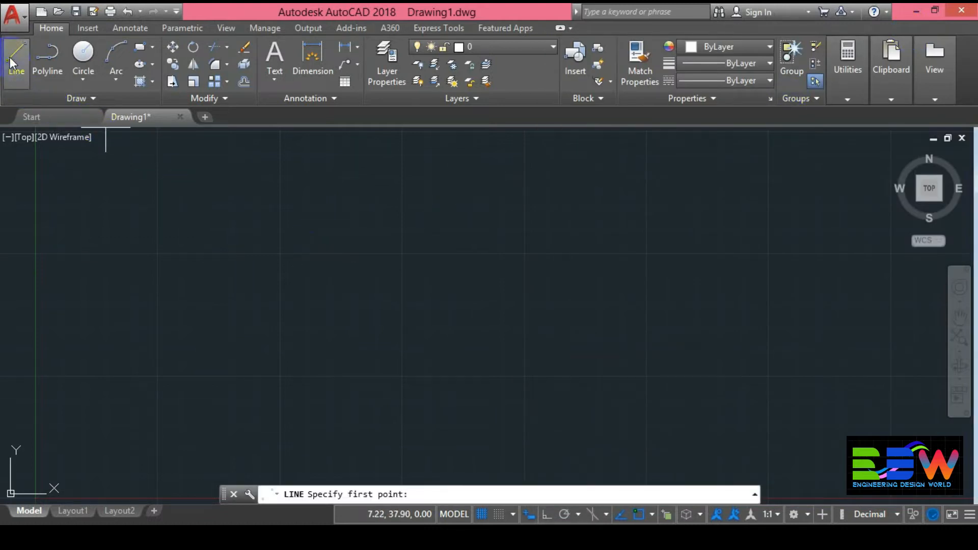
click(294, 390)
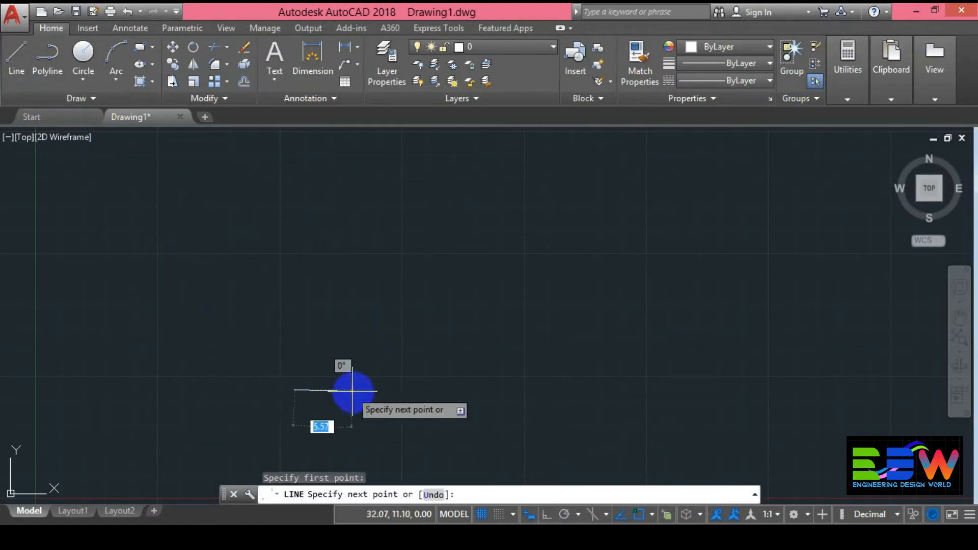
click(548, 517)
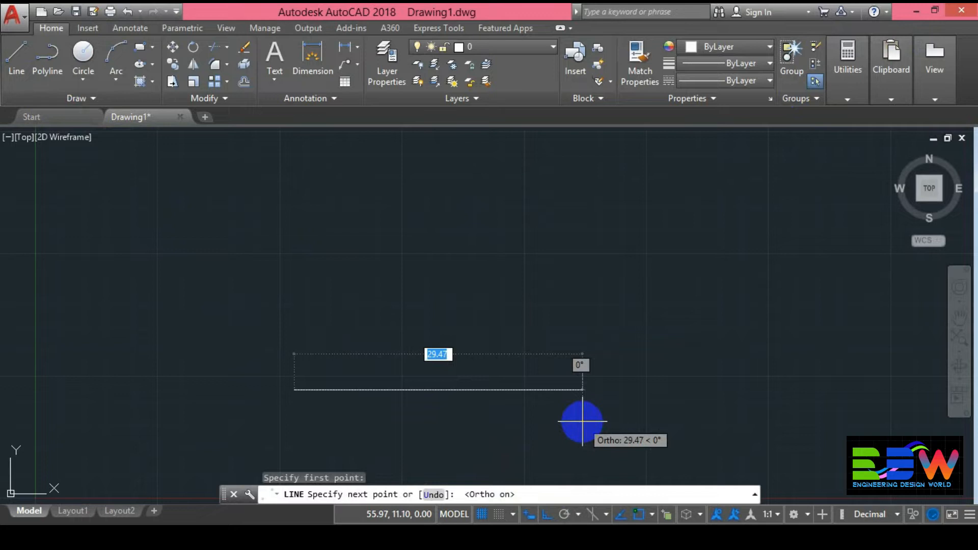
text(70)
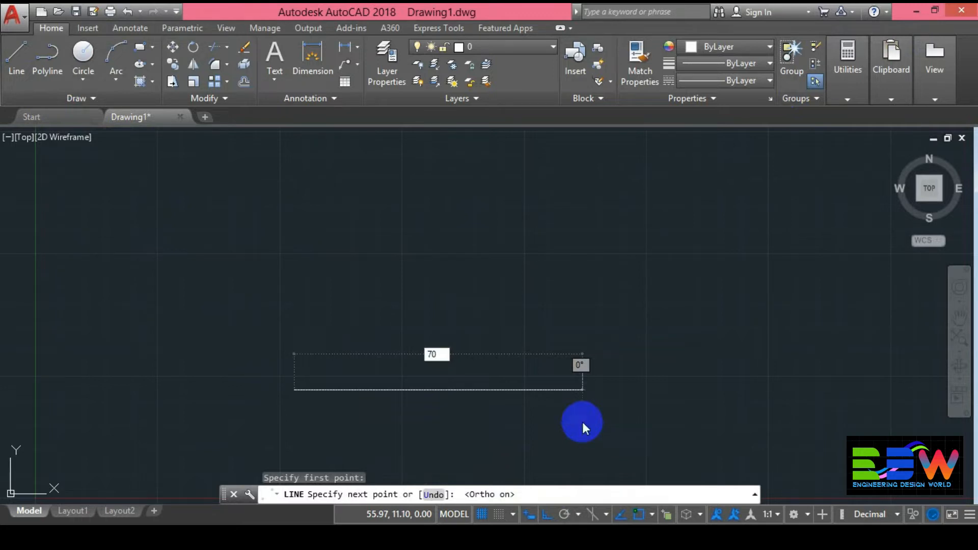
key(Return)
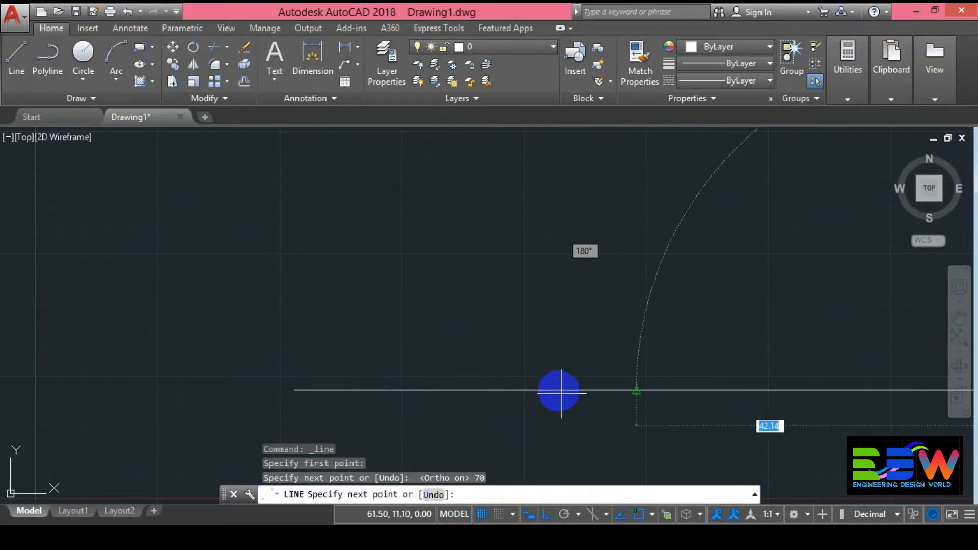
- Complete the rectangular outline with a 60 mm line upward, a 70 mm line leftward, and a closing line to the base line's start
scroll(533, 343, down, 4)
middle_drag(617, 332, 389, 403)
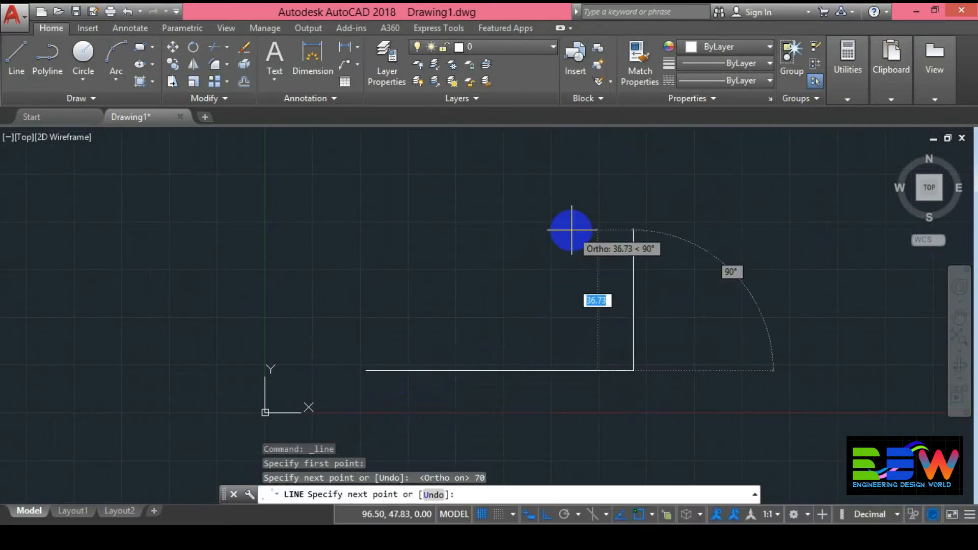
key(Return)
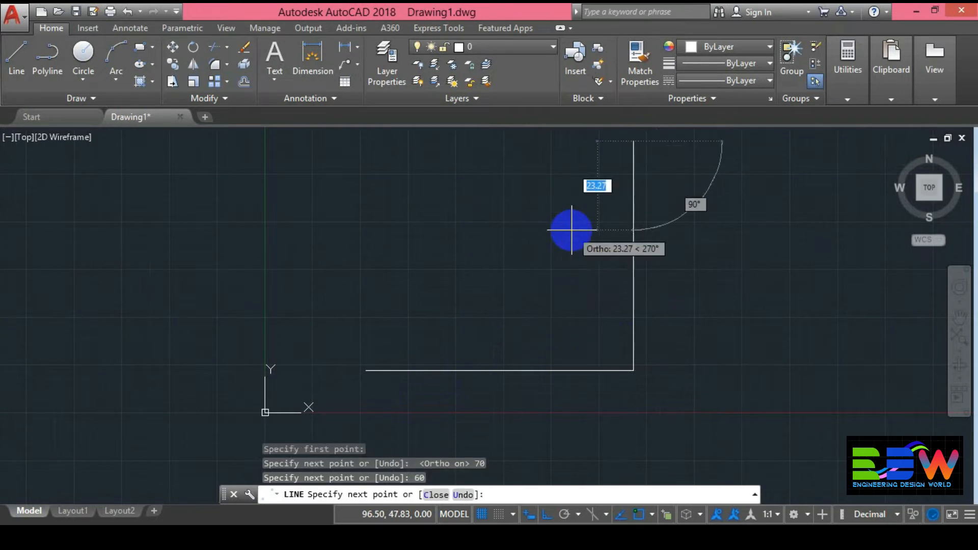
text(70)
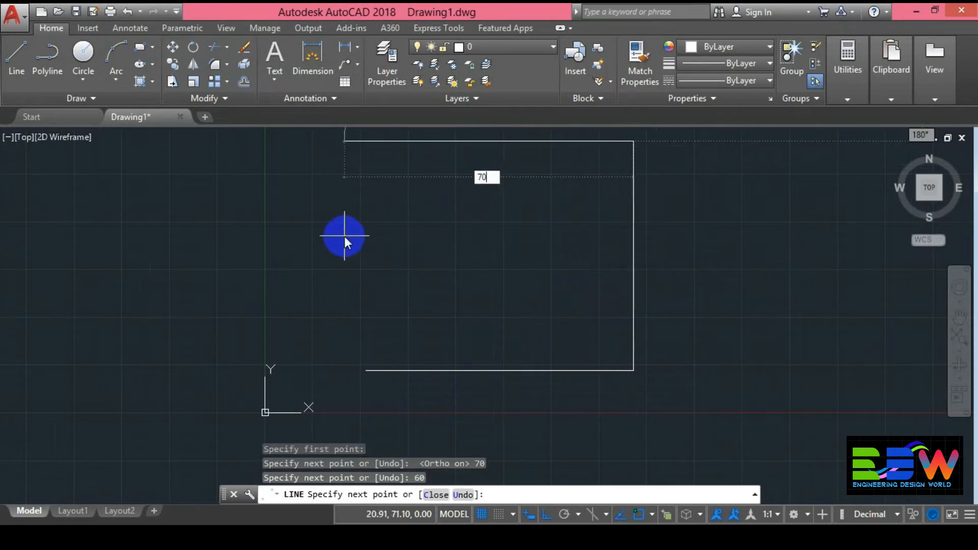
key(Return)
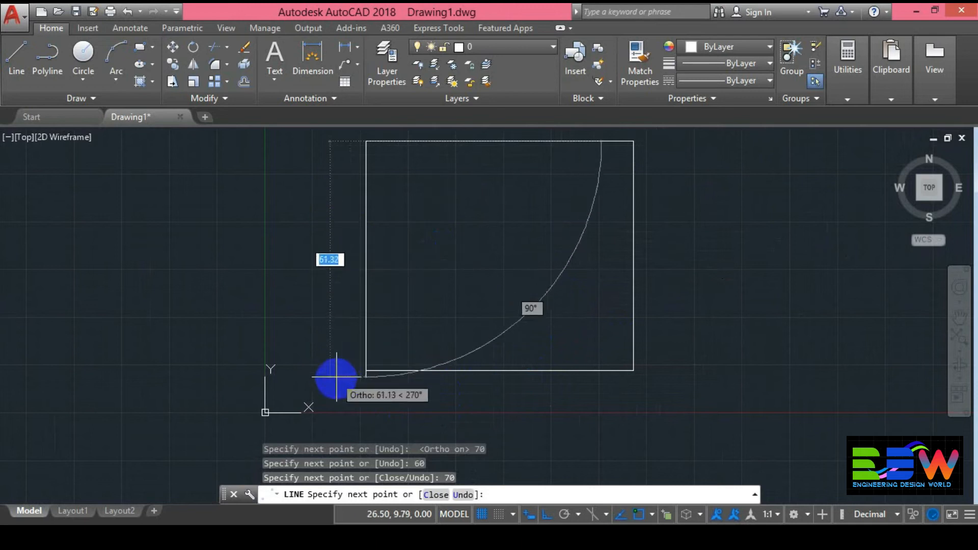
click(366, 370)
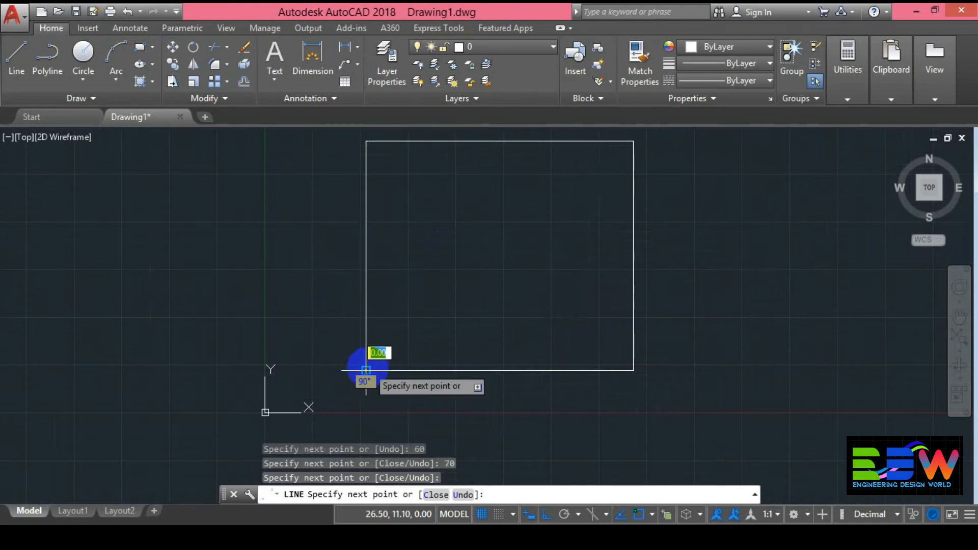
right_click(366, 369)
click(398, 198)
- Check the reference image again and draw a circle of radius 20 mm centred on the midpoint of the rectangle's upper edge
mouse_move(524, 229)
middle_down()
mouse_move(485, 284)
mouse_move(454, 289)
middle_up()
scroll(513, 271, up, 2)
scroll(513, 271, down, 4)
mouse_move(560, 390)
mouse_down()
mouse_move(452, 395)
mouse_move(338, 286)
mouse_move(402, 206)
mouse_move(509, 242)
mouse_move(599, 217)
mouse_move(611, 174)
mouse_up()
middle_drag(472, 223, 292, 306)
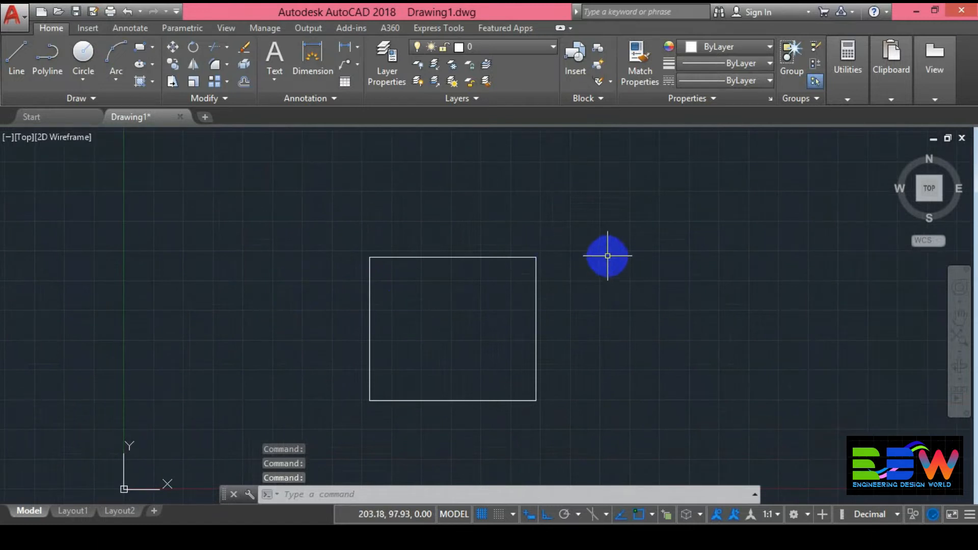
click(672, 402)
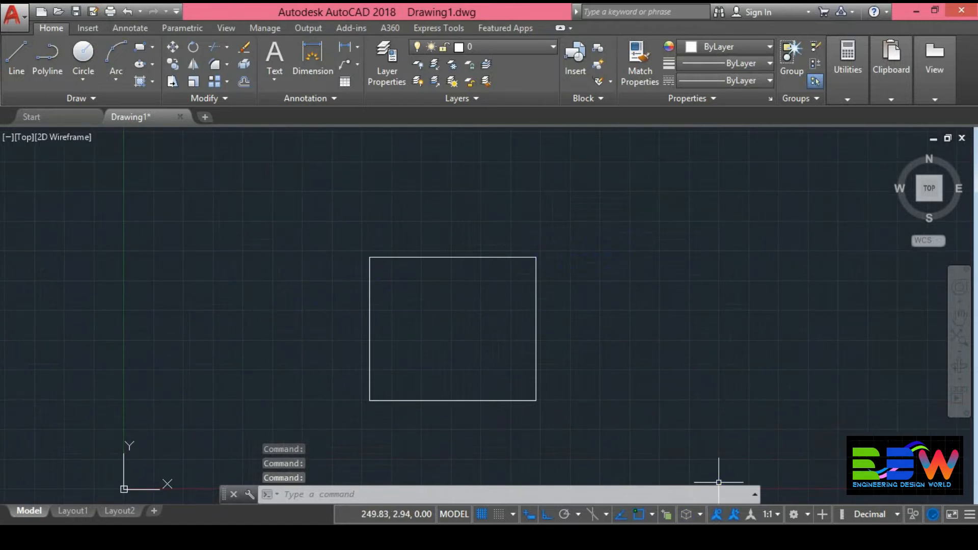
click(546, 537)
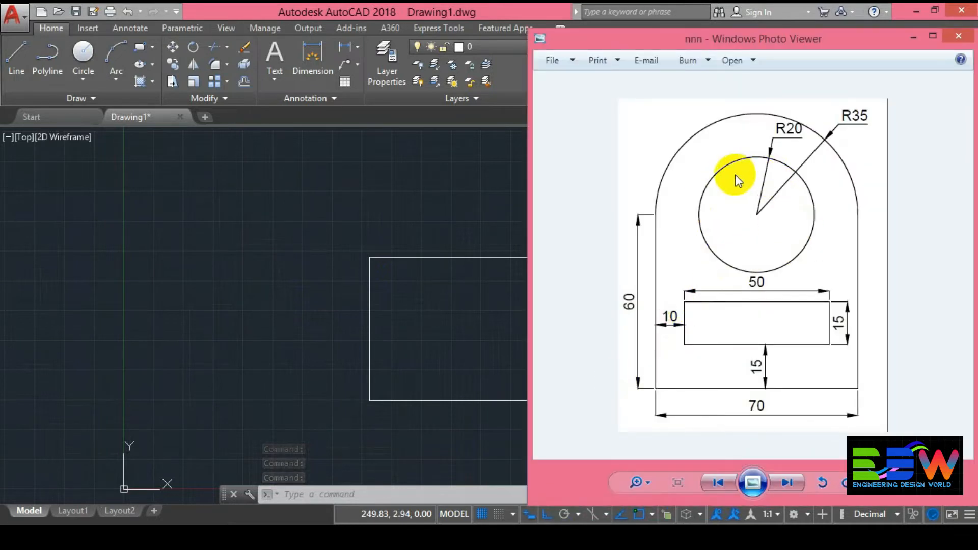
click(912, 38)
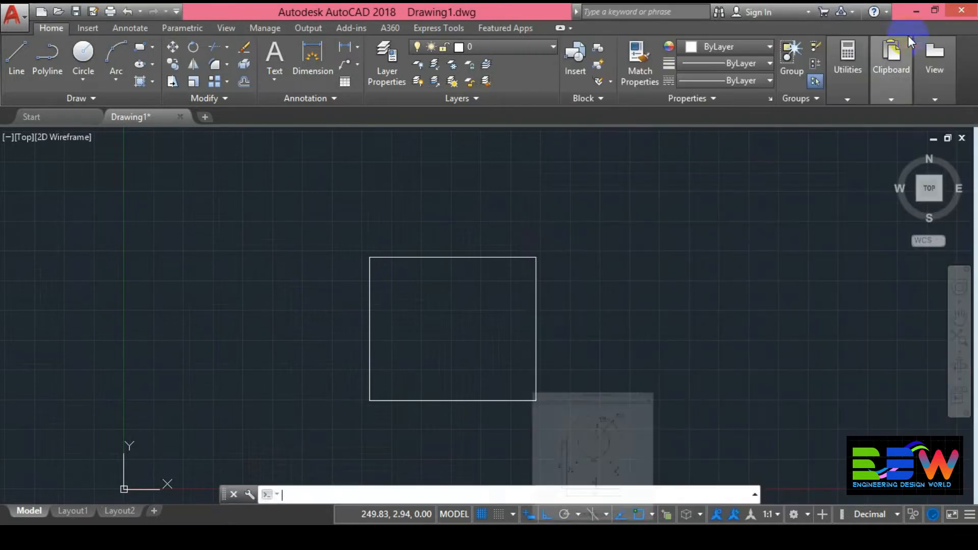
click(79, 80)
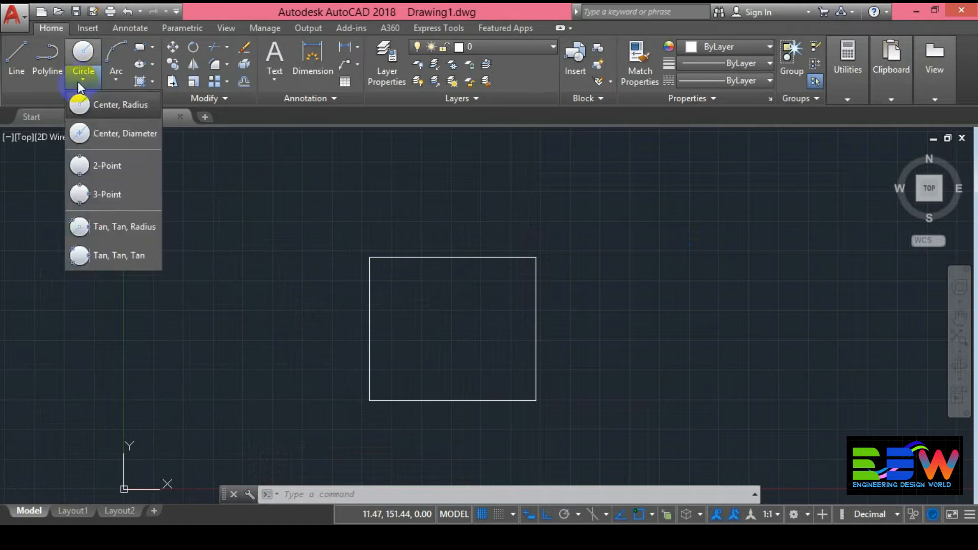
click(93, 108)
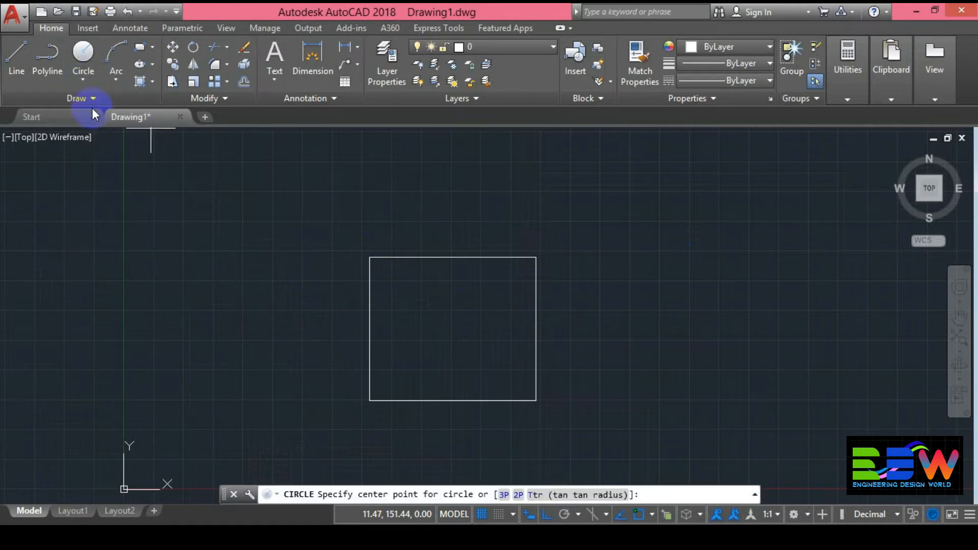
click(453, 258)
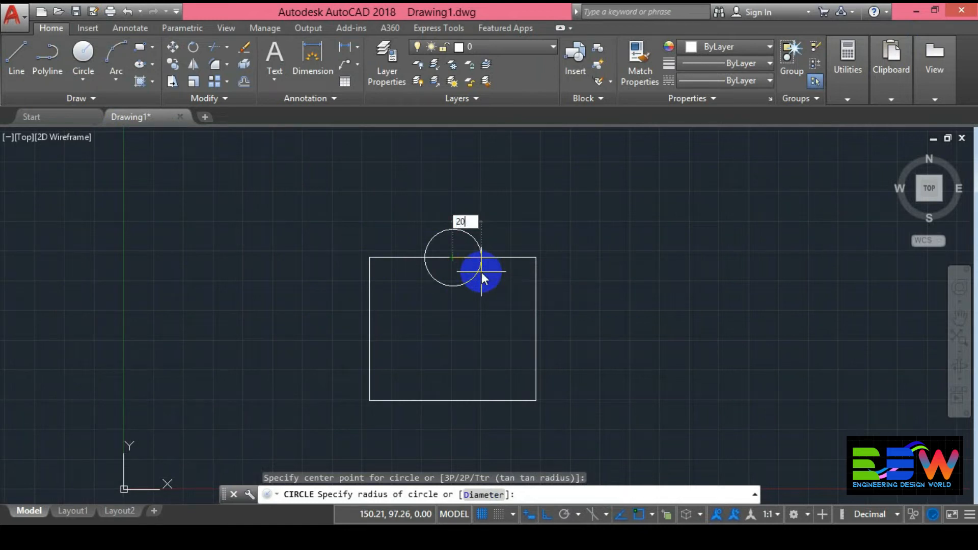
key(Return)
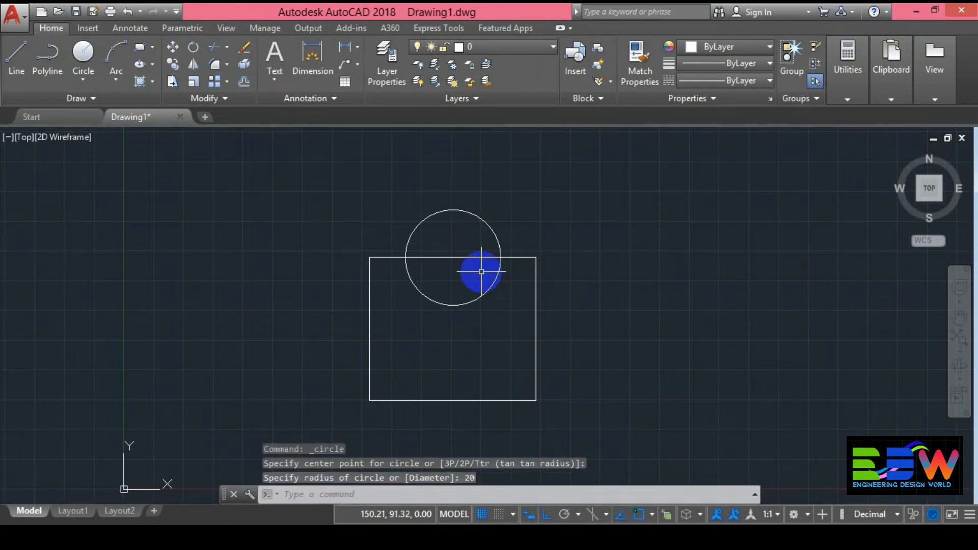
- Draw a concentric circle of radius 35 mm from the same midpoint of the rectangle's upper edge
click(87, 76)
click(129, 112)
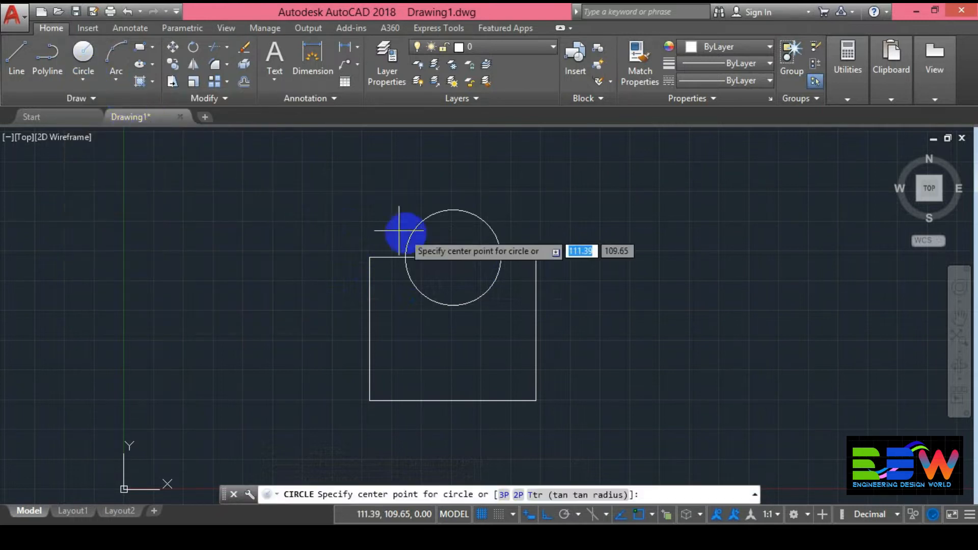
click(452, 259)
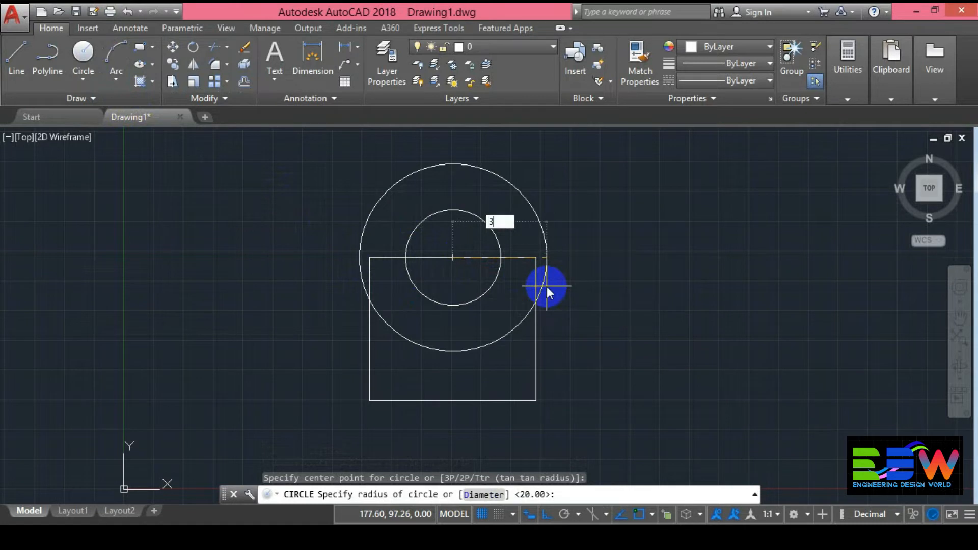
key(Return)
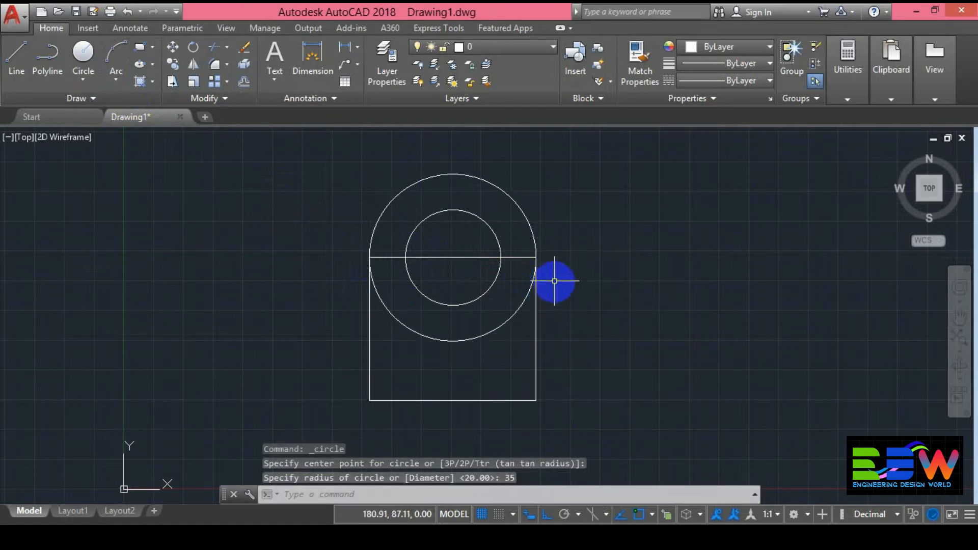
right_click(554, 281)
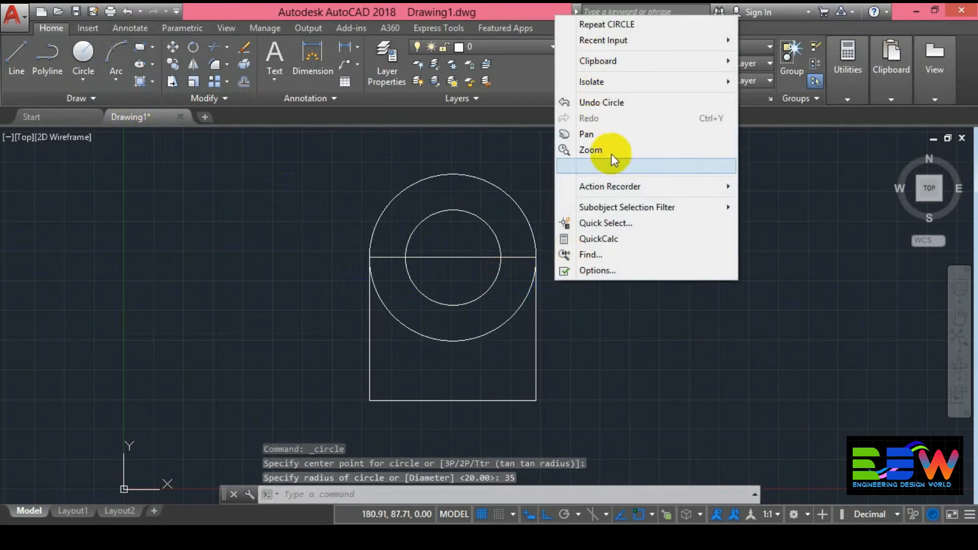
click(655, 342)
click(654, 340)
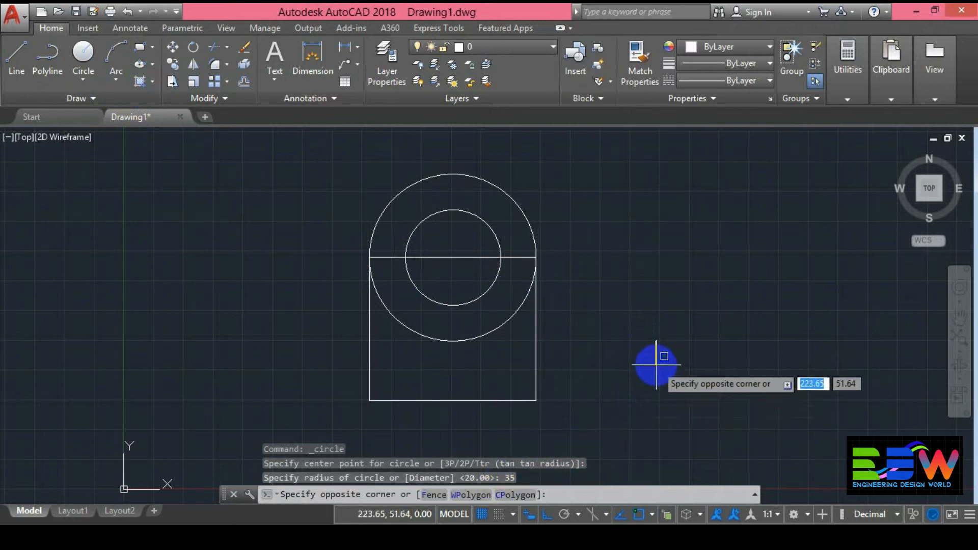
key(Escape)
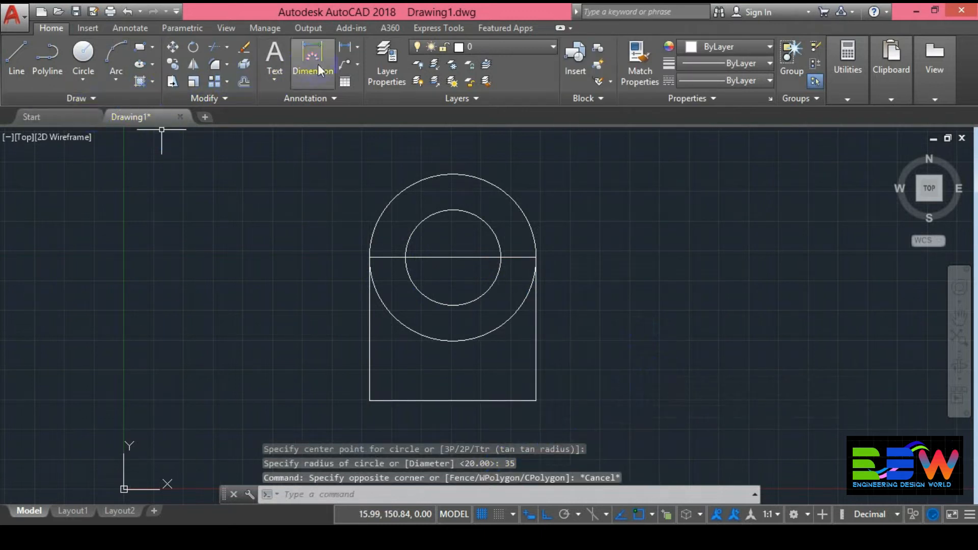
- Add a vertical linear dimension to the rectangle's left edge, placed outside the outline
click(359, 50)
click(359, 71)
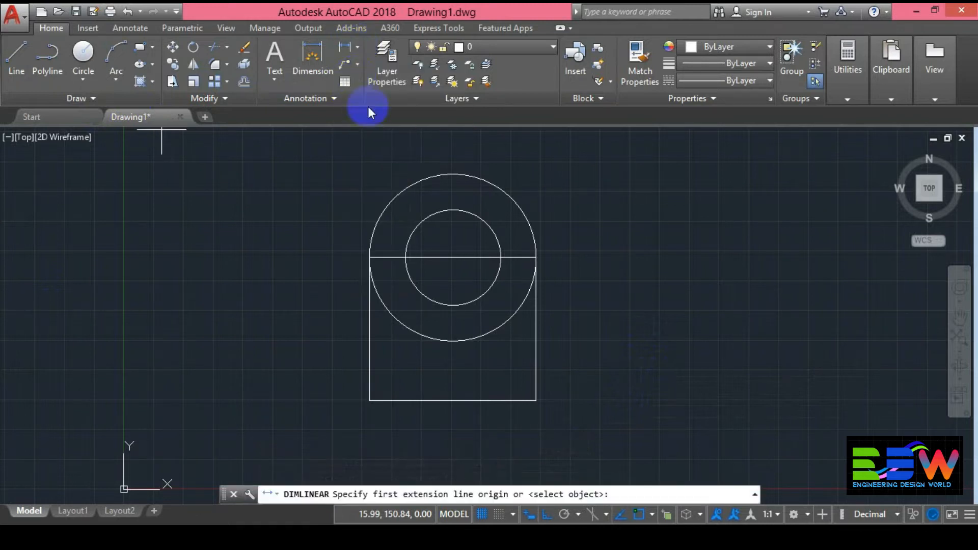
click(369, 257)
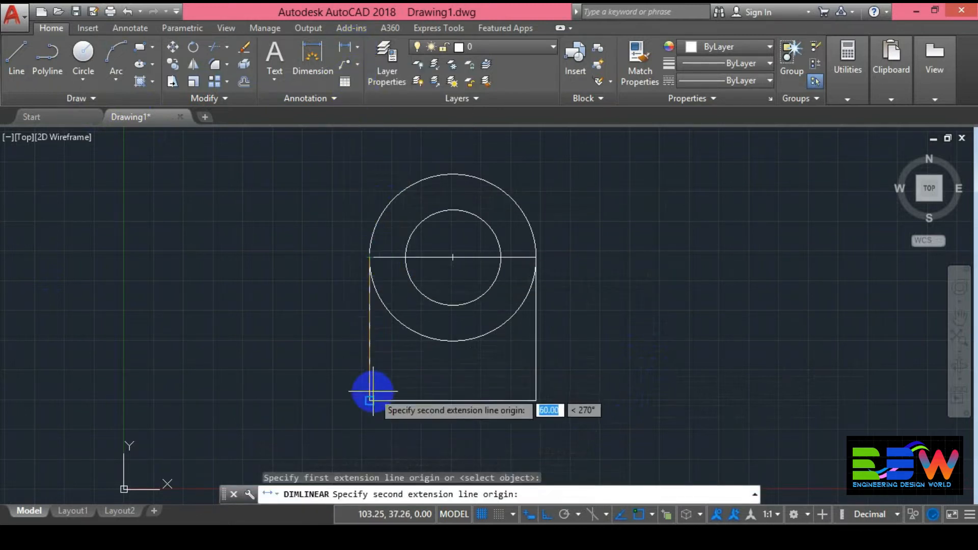
click(370, 401)
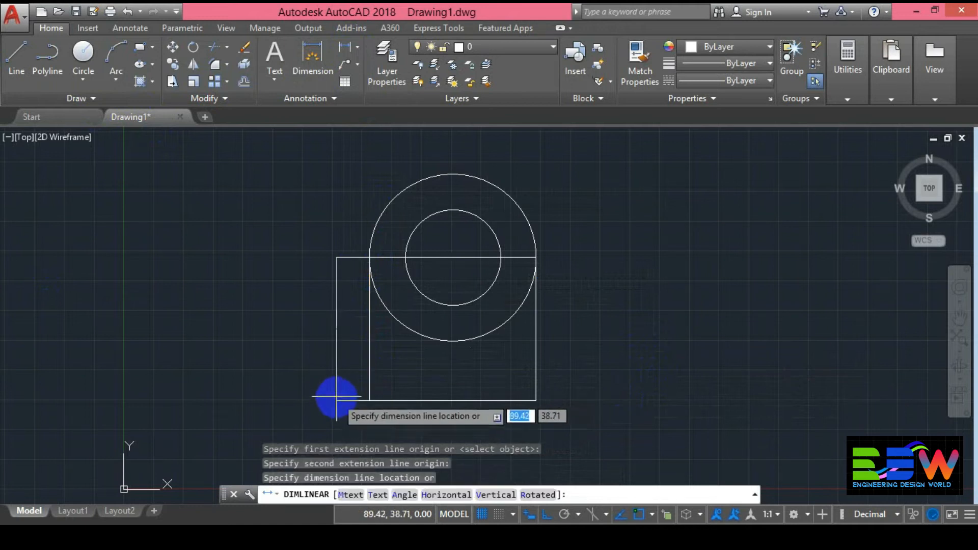
click(340, 367)
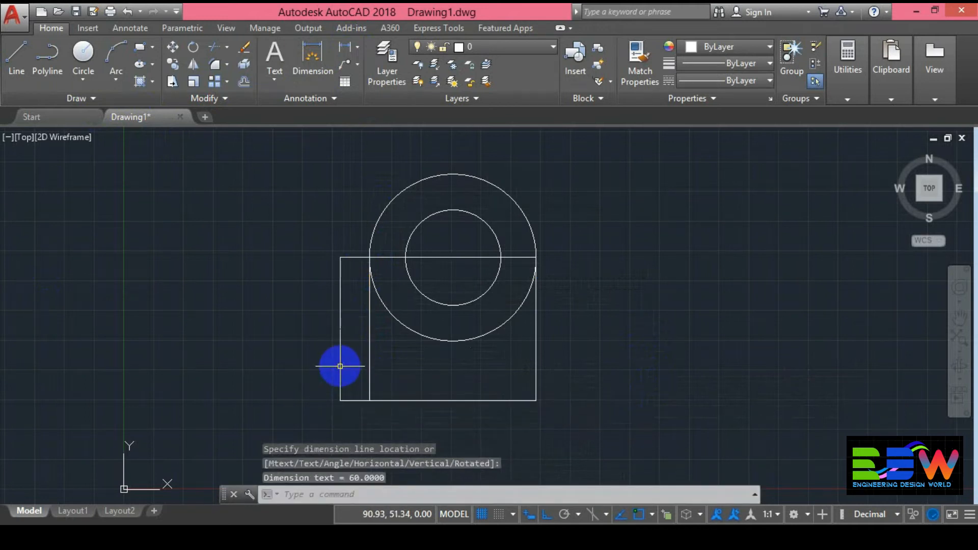
- Add a horizontal linear dimension to the rectangle's base line, placed below the outline
key(Return)
click(370, 401)
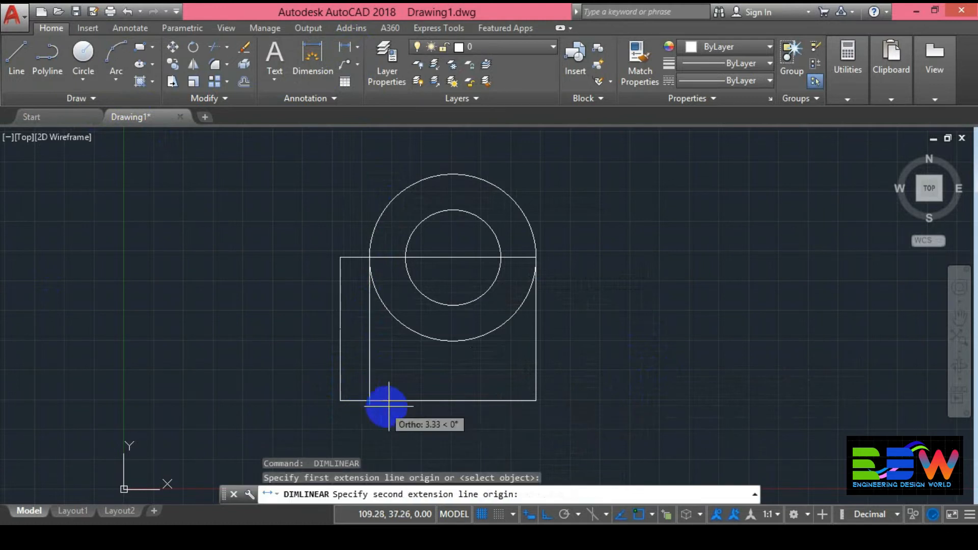
click(536, 400)
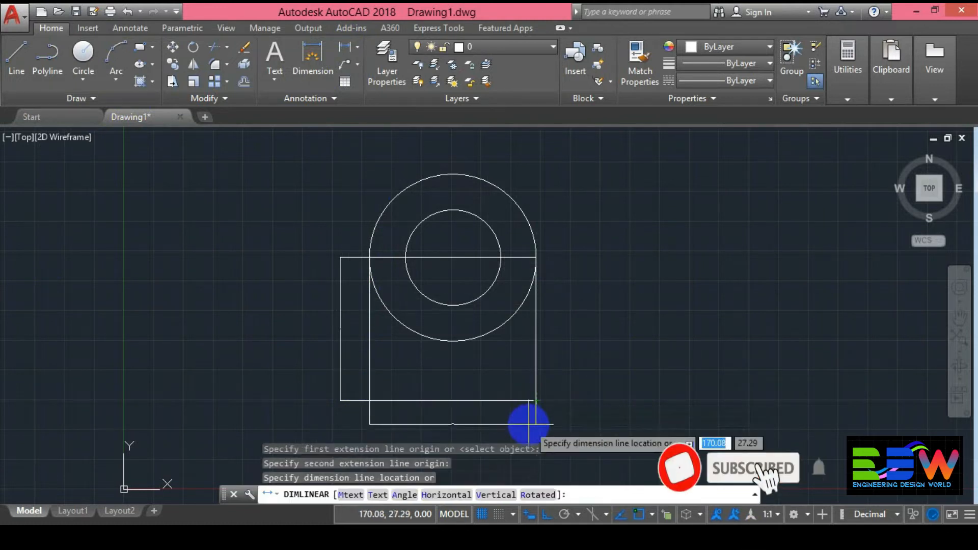
click(526, 421)
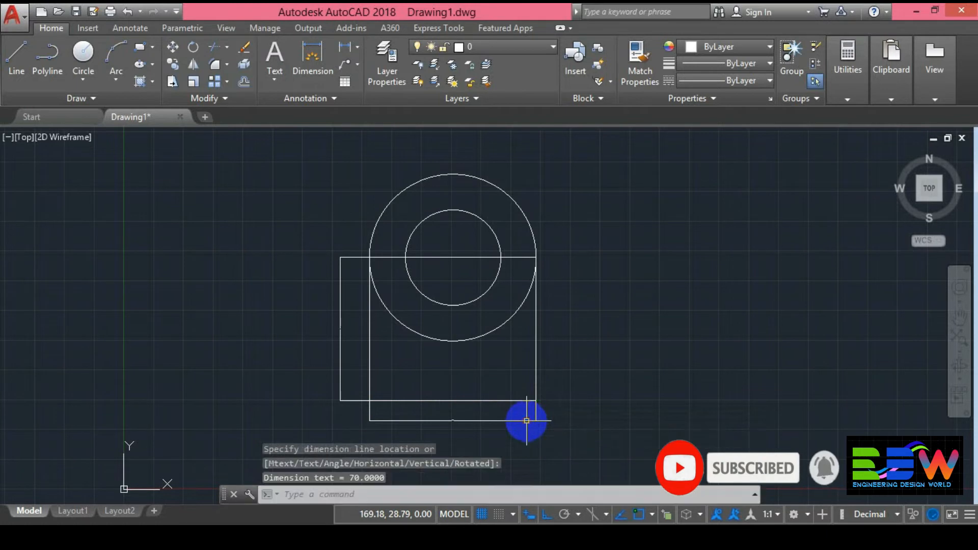
right_click(526, 421)
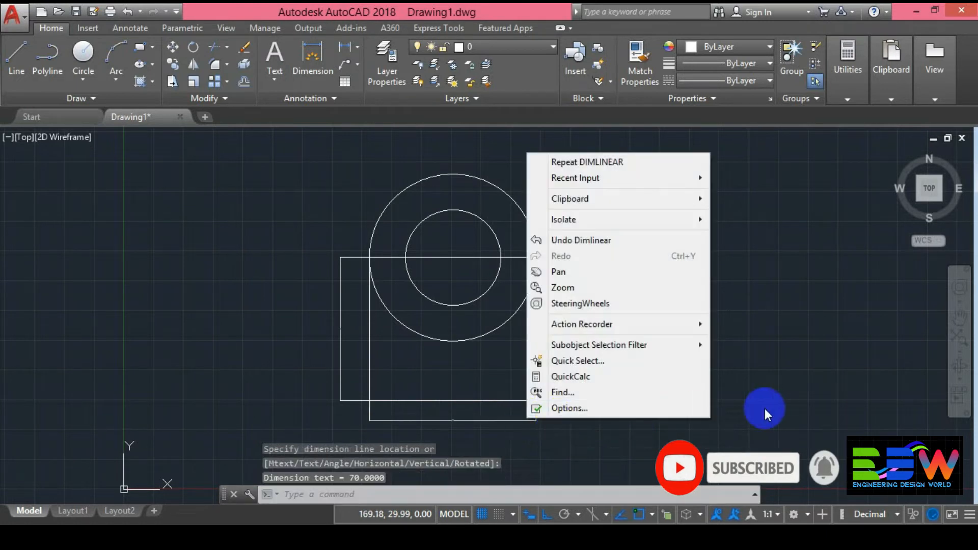
click(767, 400)
click(686, 283)
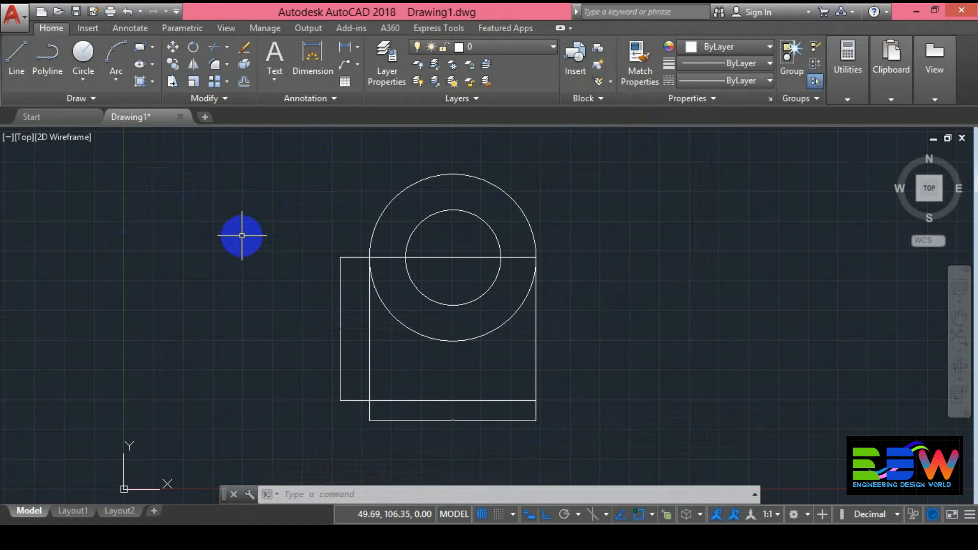
- Modify the Standard dimension style to use a text height of 2
text(D)
key(Return)
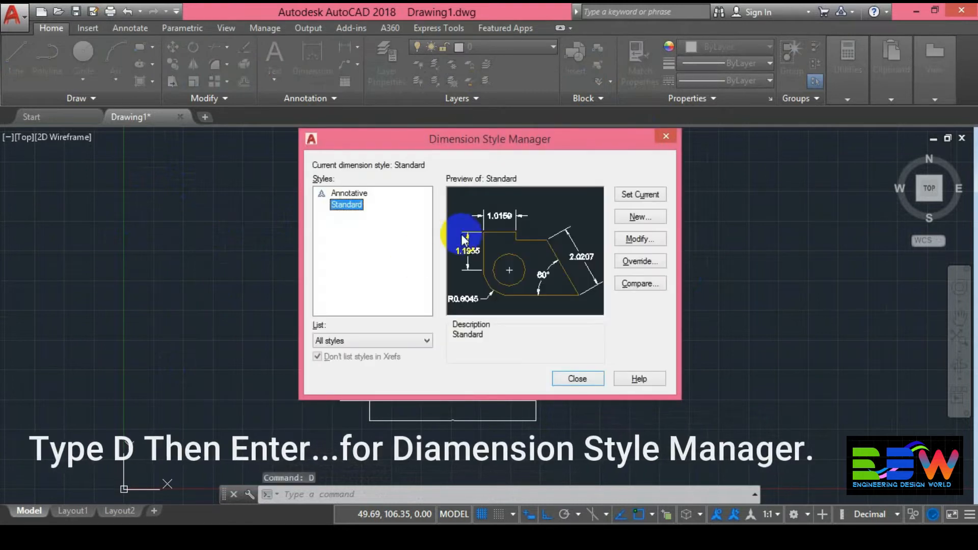
click(649, 241)
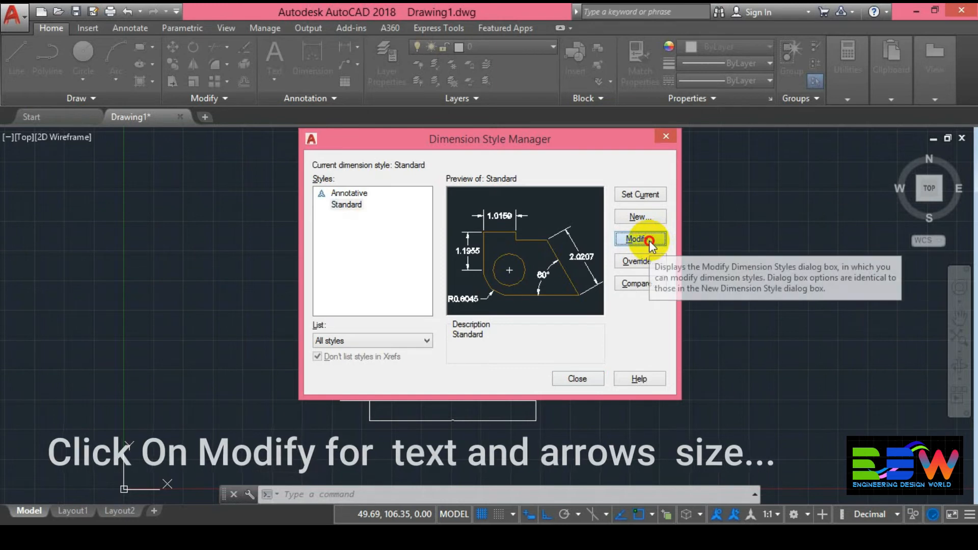
click(649, 241)
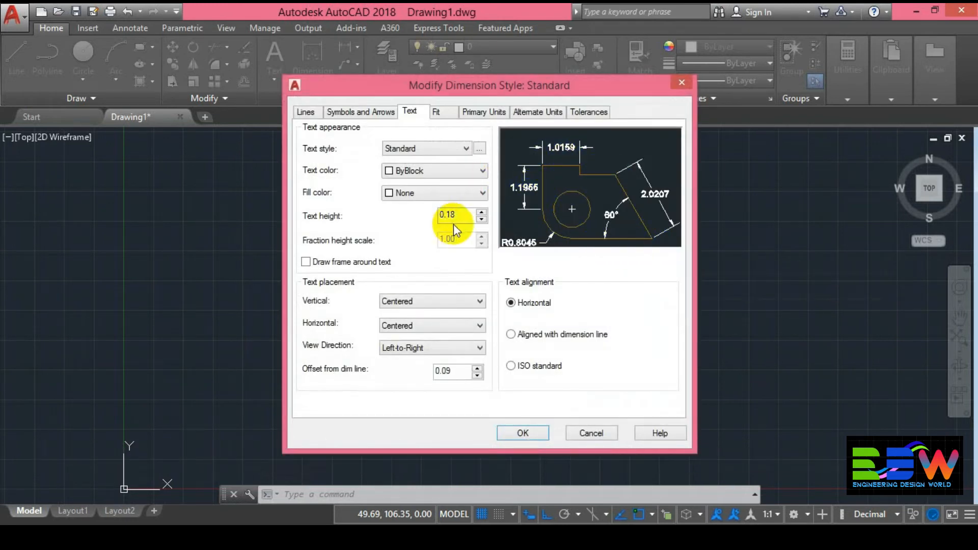
drag(463, 213, 430, 212)
drag(389, 84, 616, 87)
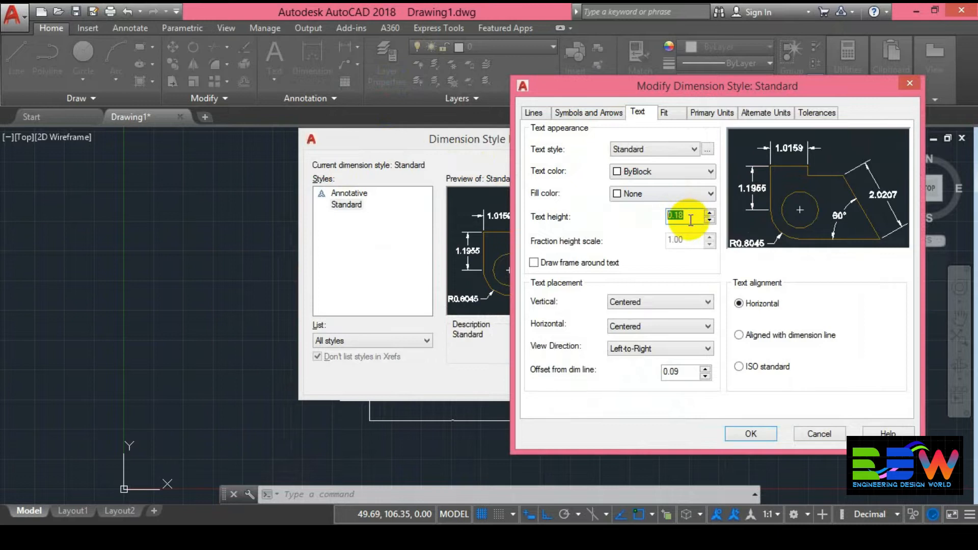
text(2)
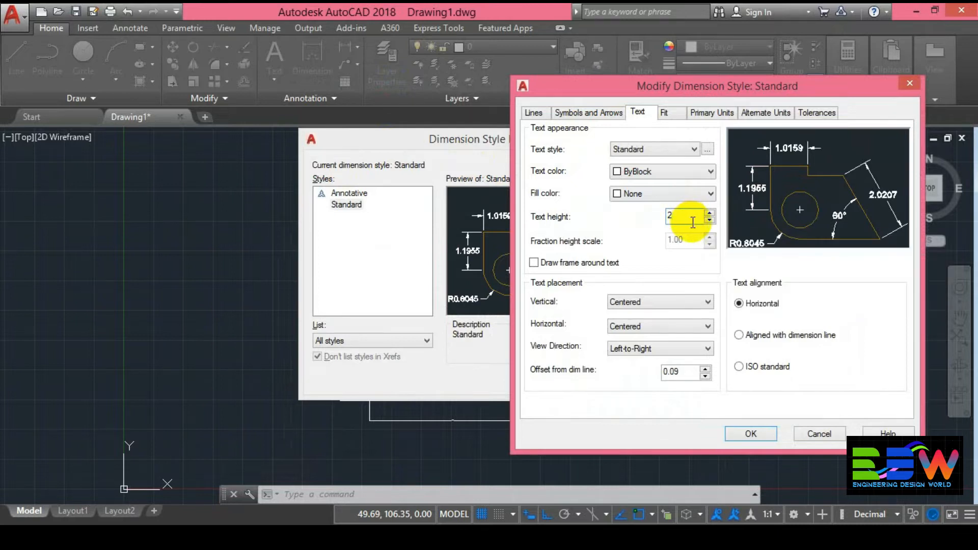
click(743, 190)
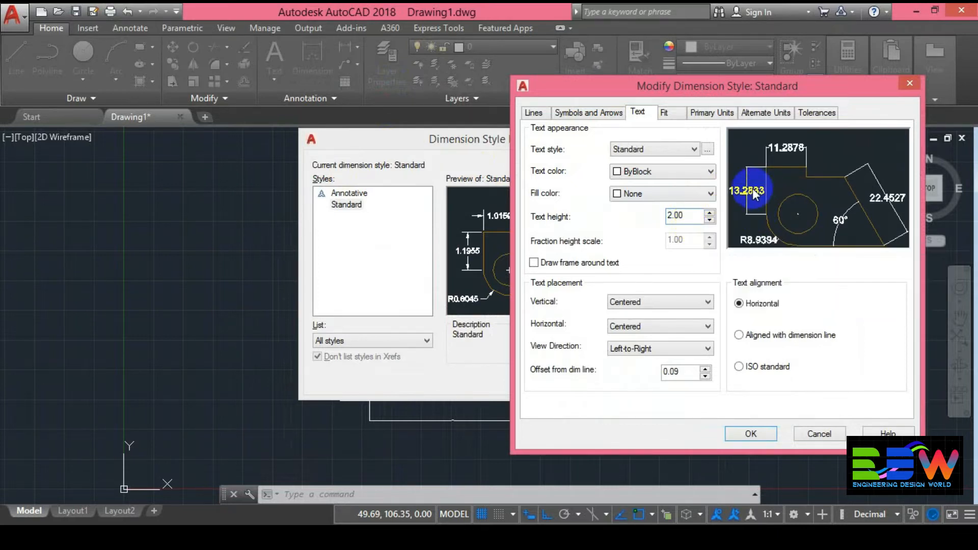
- Try a dimension text height of 1 and set it back to 2
drag(683, 212, 660, 220)
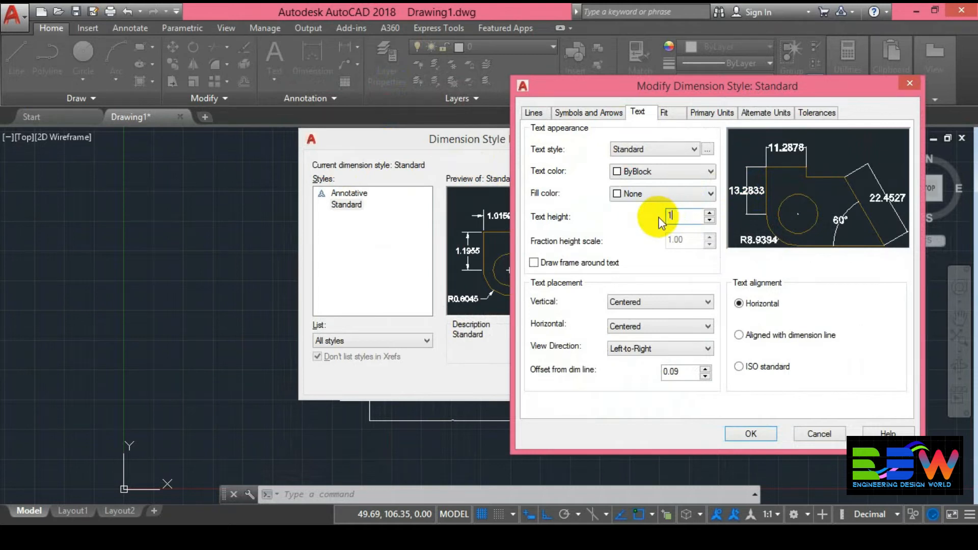
text(1)
click(747, 189)
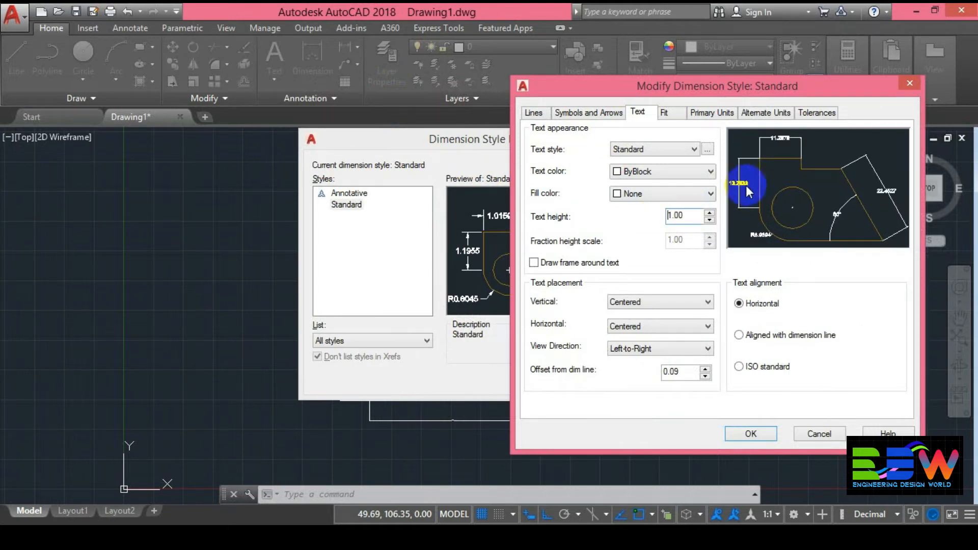
drag(688, 216, 648, 221)
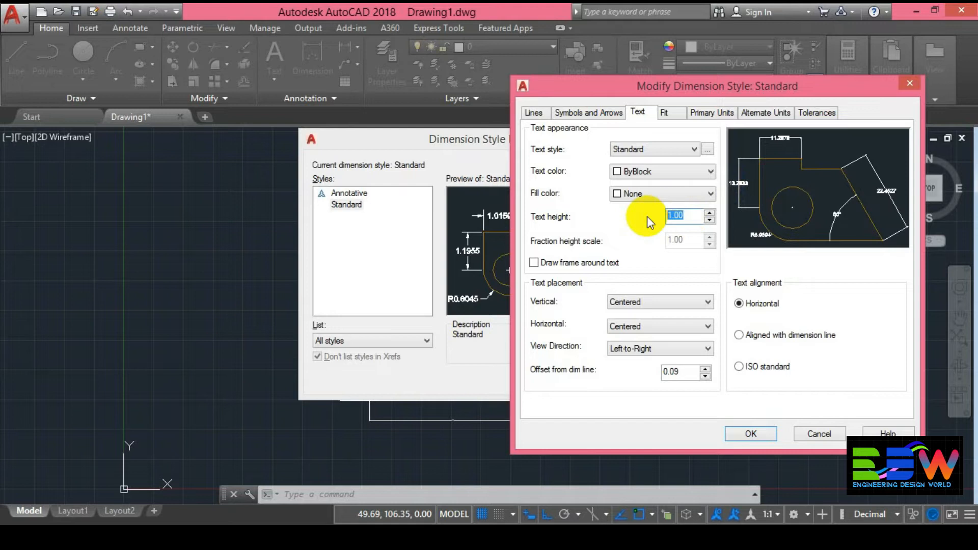
text(2)
click(728, 204)
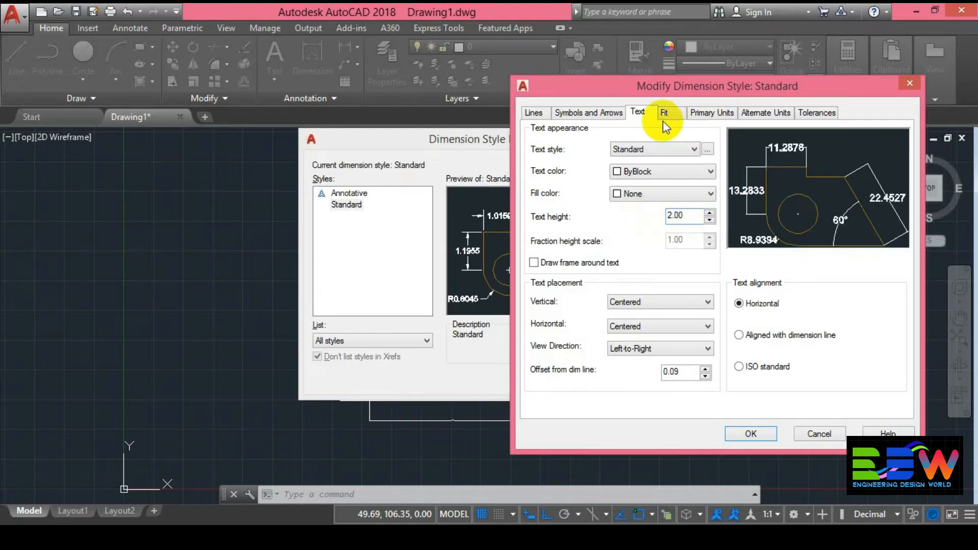
- Keep the linear dimensions' unit format as Decimal and set their precision to 0.00
click(712, 114)
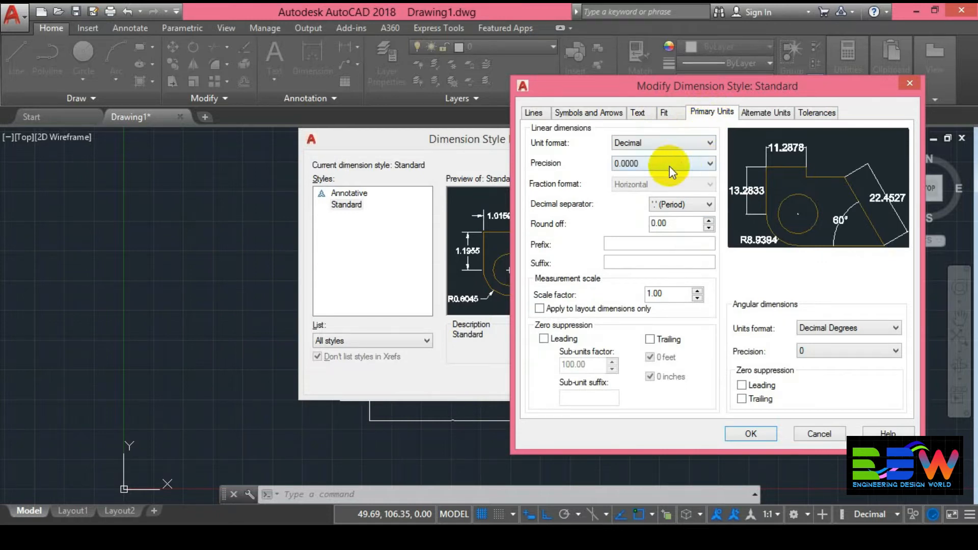
click(710, 142)
click(695, 165)
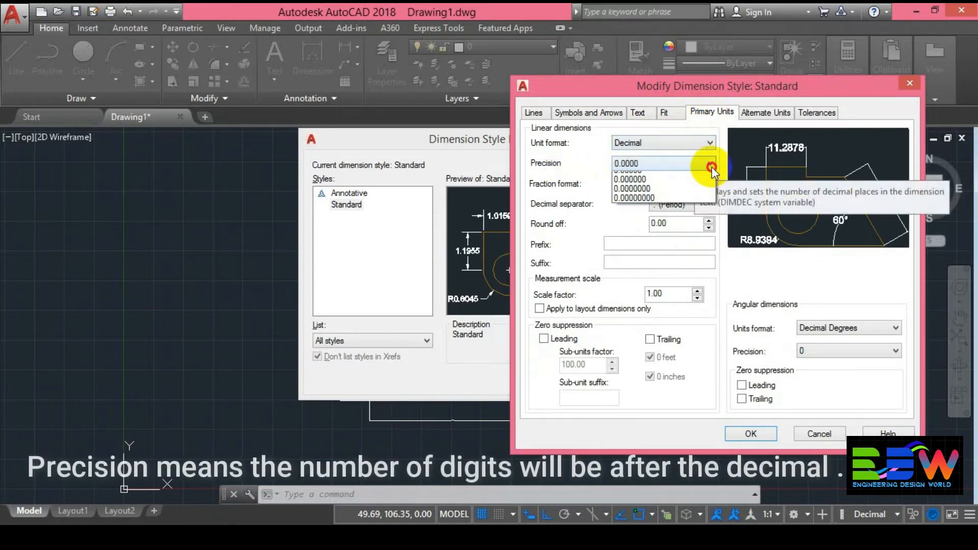
click(710, 164)
click(680, 194)
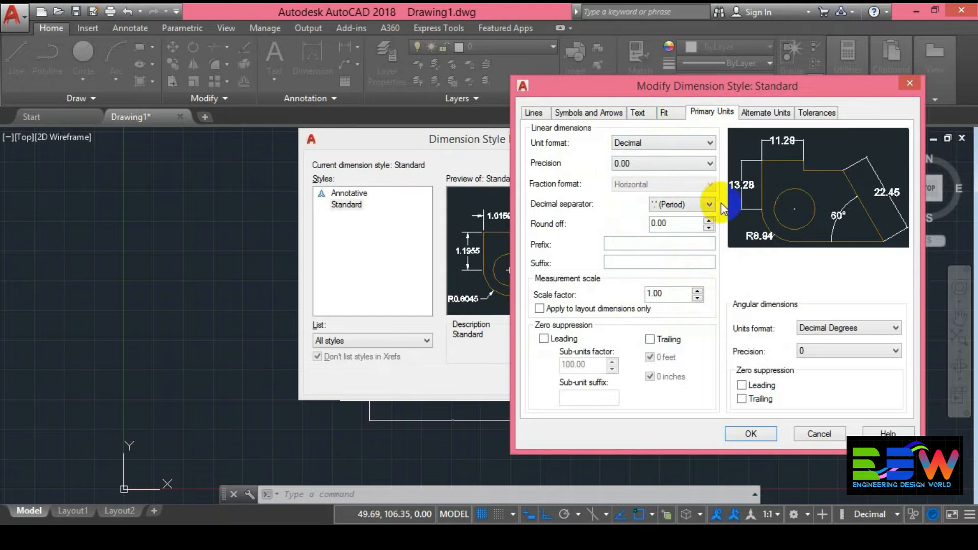
- Set the Standard dimension style's arrow size to 2 and apply the style changes to the drawing
click(597, 115)
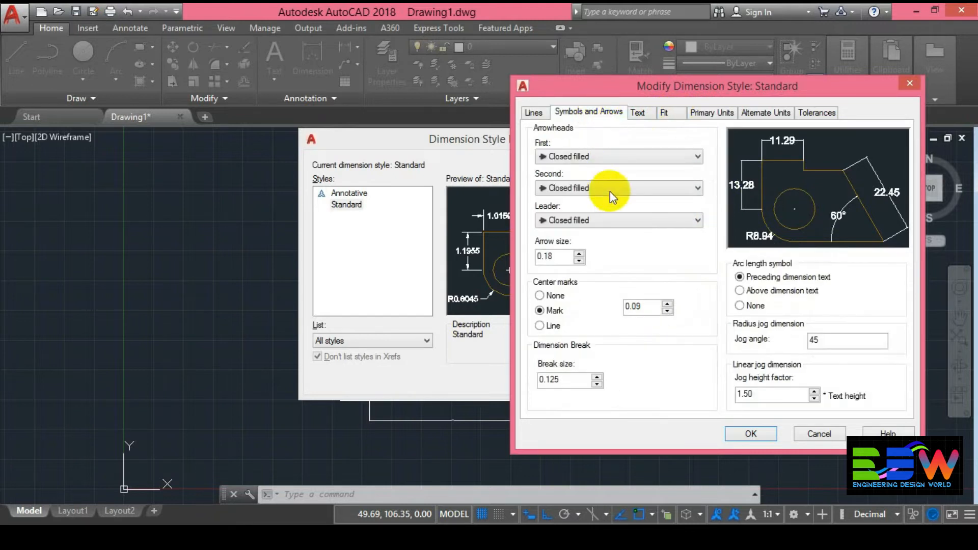
drag(566, 256, 533, 256)
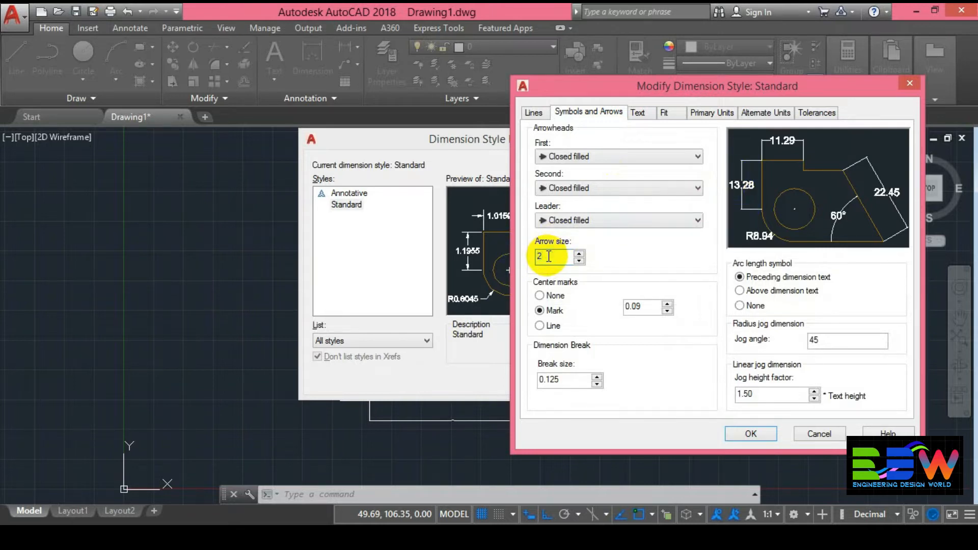
click(774, 184)
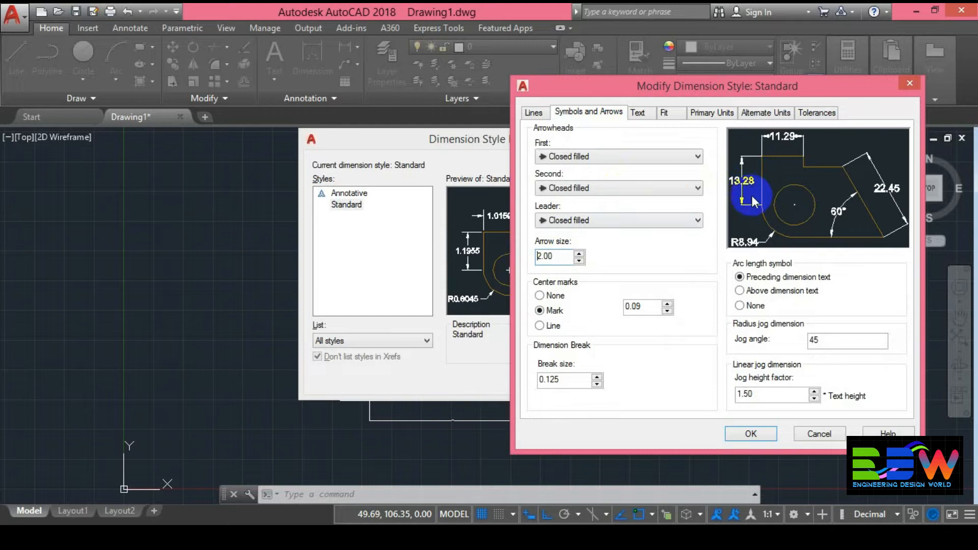
click(739, 434)
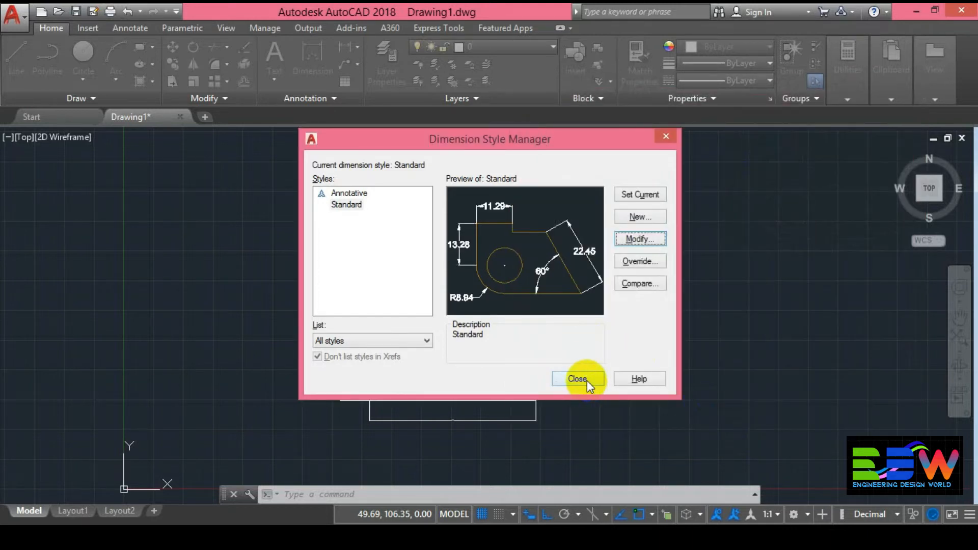
click(587, 381)
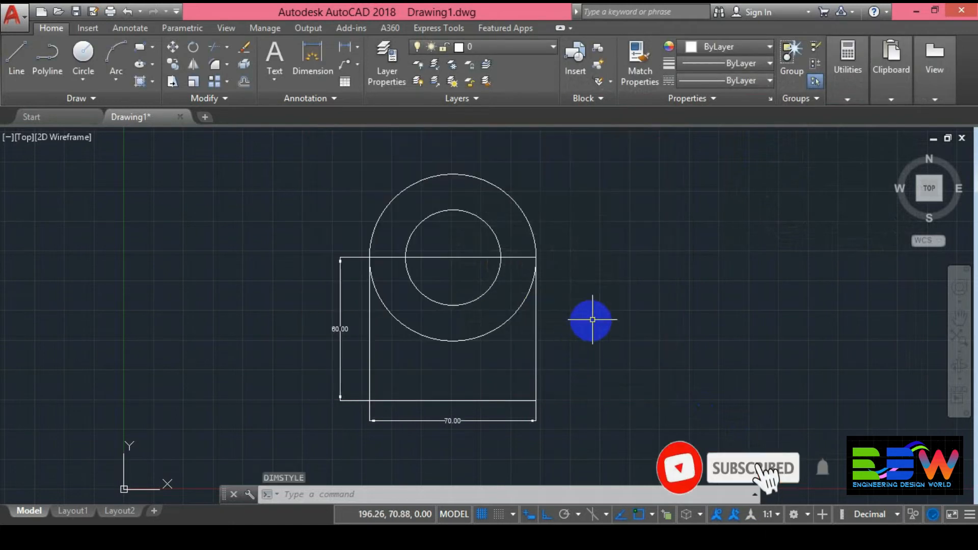
- Inspect the restyled dimensions and review the drawing units settings without changing them
scroll(592, 320, up, 2)
mouse_move(598, 310)
middle_down()
mouse_move(725, 290)
mouse_move(613, 306)
middle_up()
scroll(725, 290, down, 2)
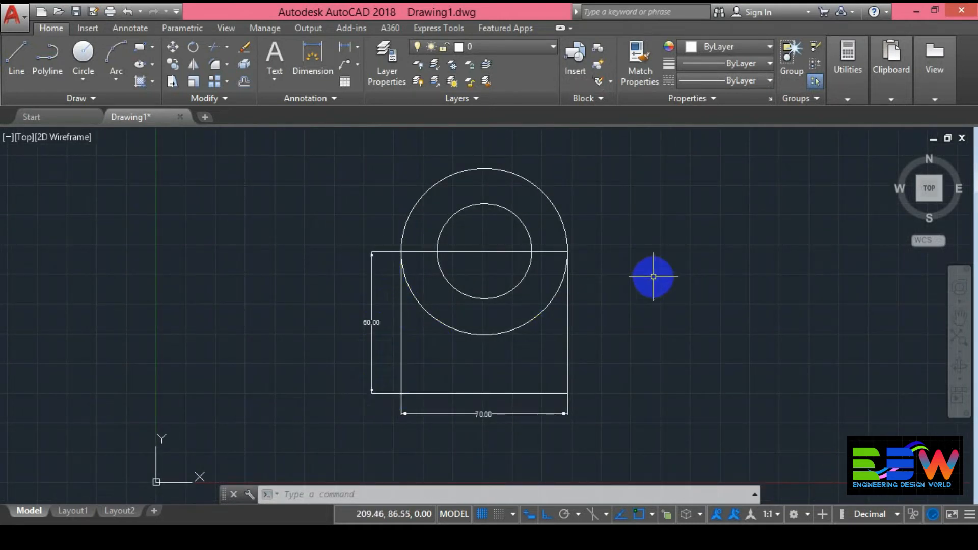
text(UN)
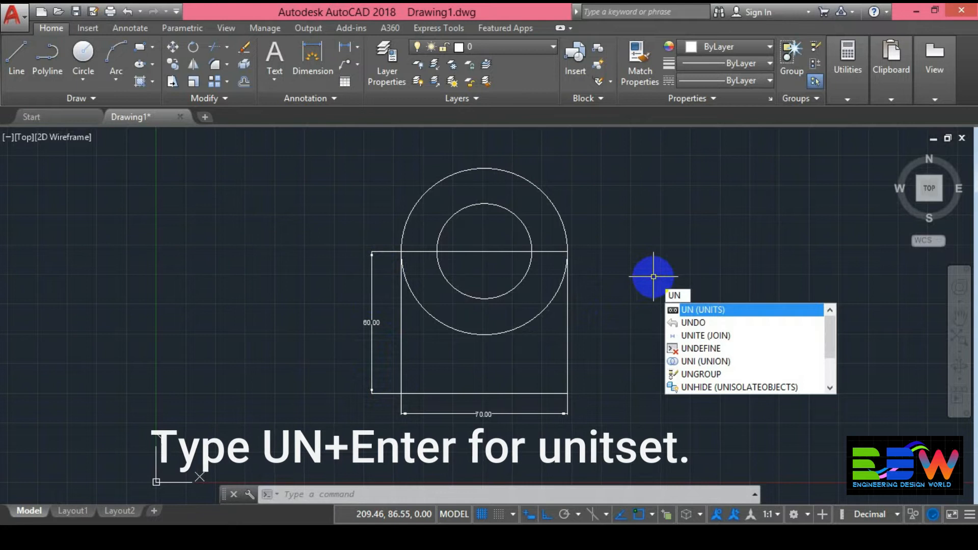
key(Return)
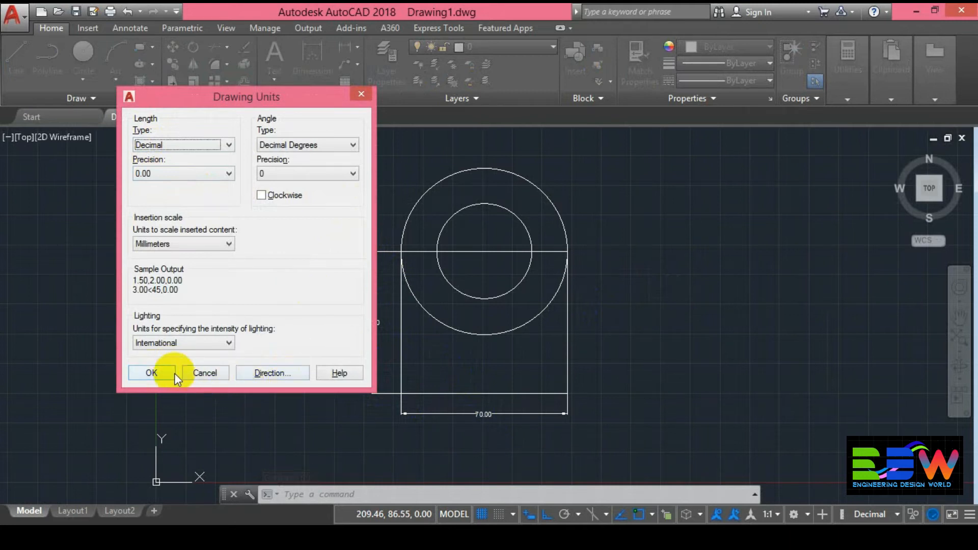
click(209, 375)
- Set the Standard dimension style's arrow size to 4 and apply the change to the drawing's dimensions
scroll(485, 389, up, 4)
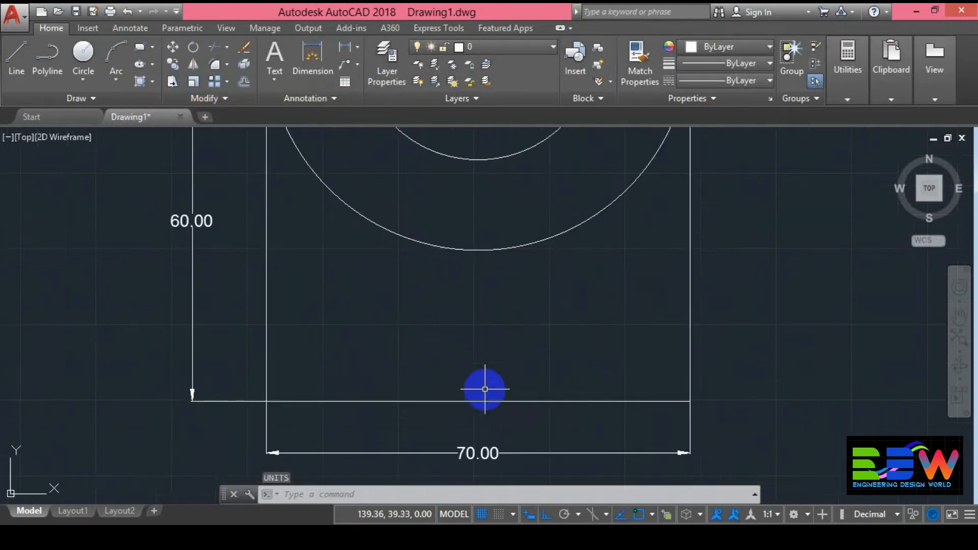
scroll(486, 392, down, 1)
middle_drag(485, 387, 485, 248)
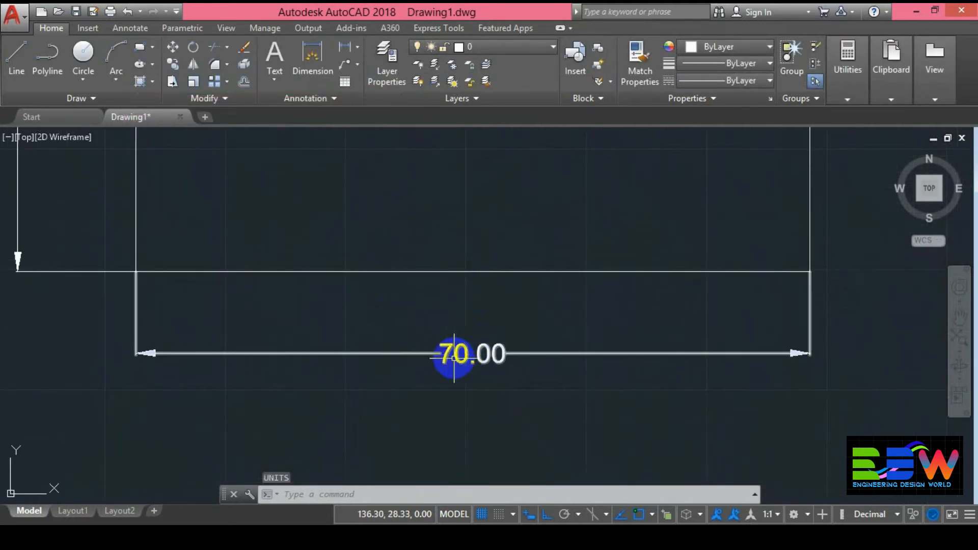
scroll(511, 369, down, 4)
middle_drag(679, 235, 653, 301)
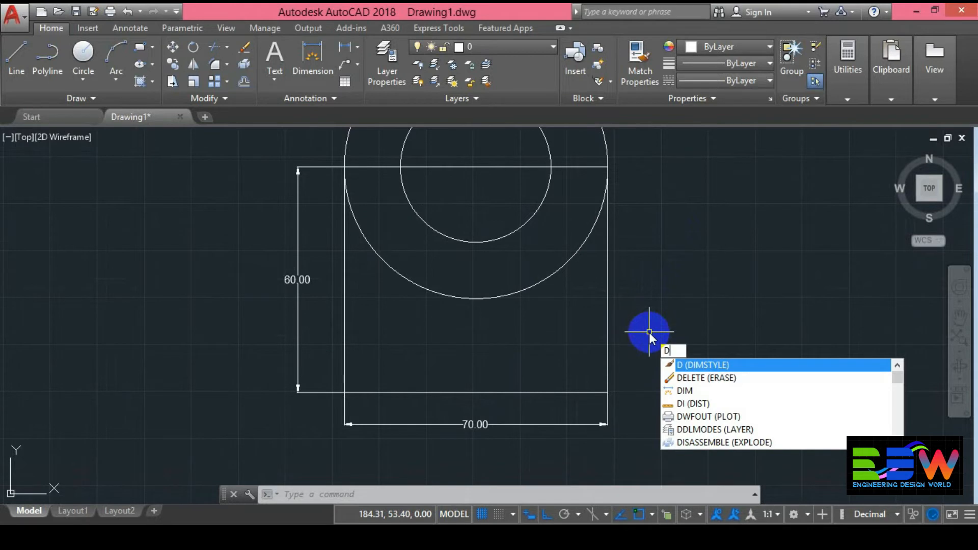
key(Return)
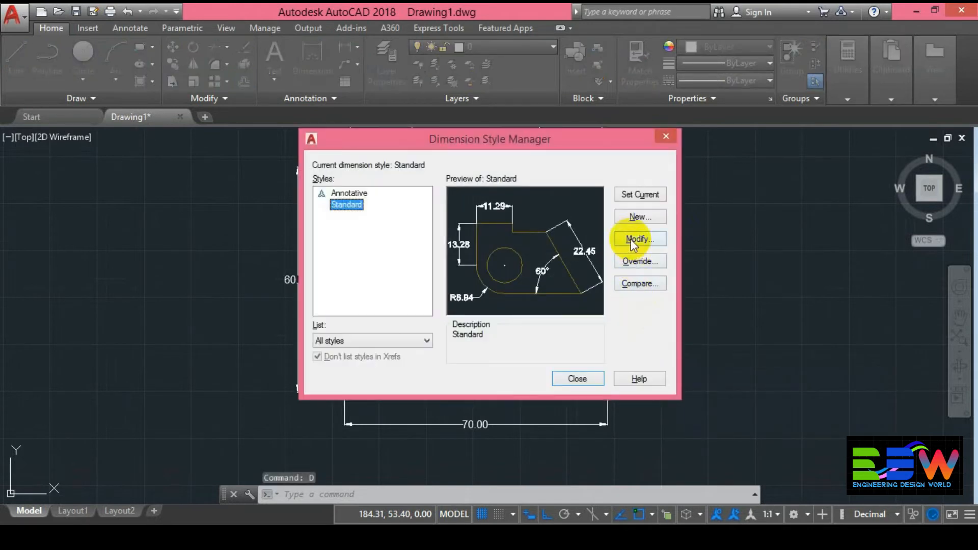
click(632, 242)
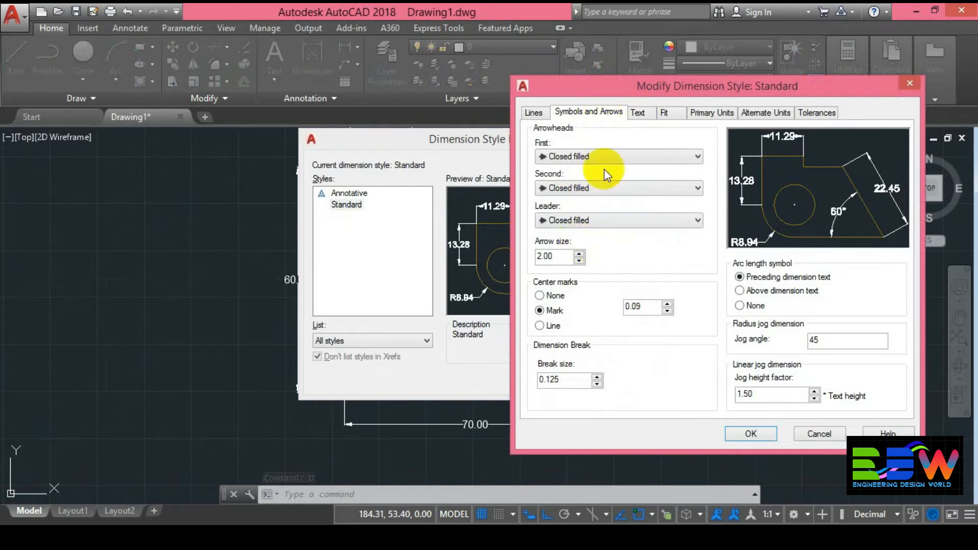
drag(555, 256, 487, 265)
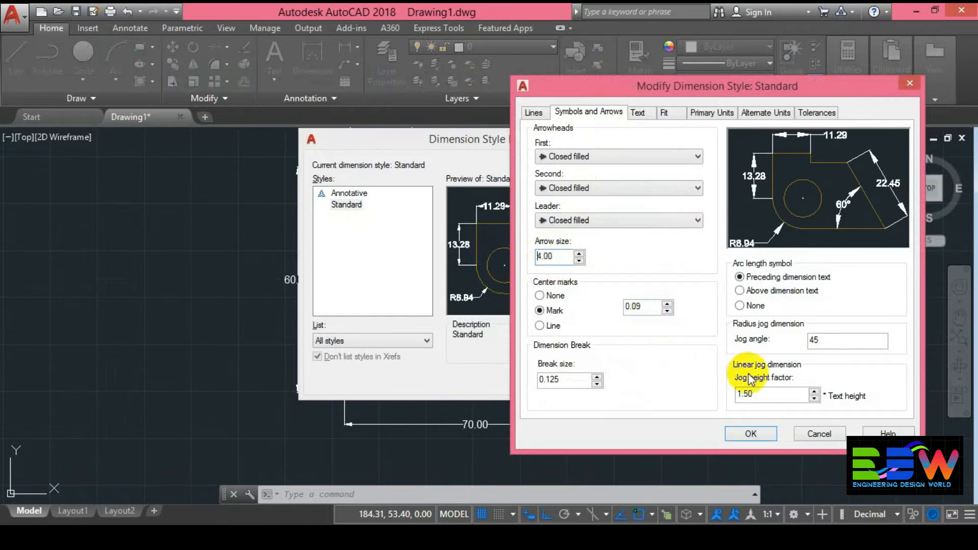
click(750, 434)
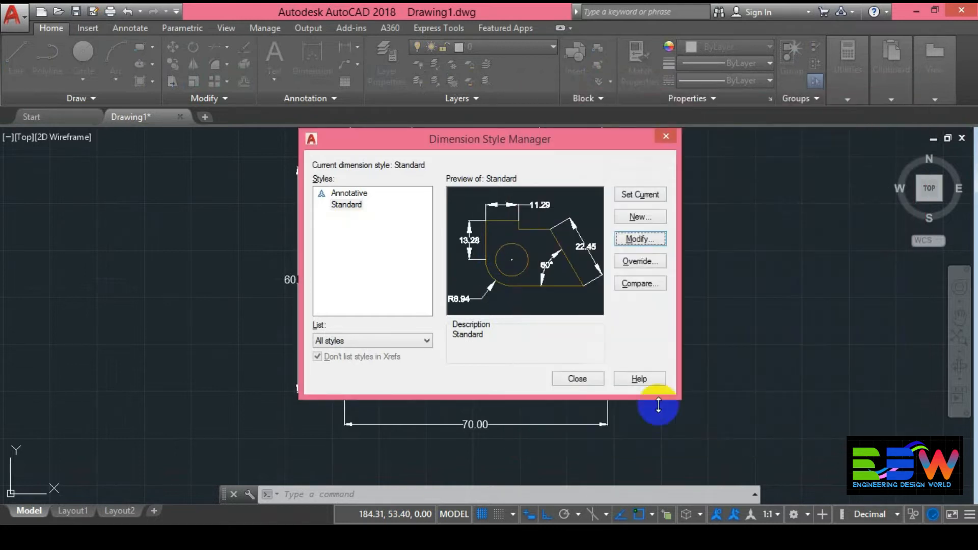
click(565, 378)
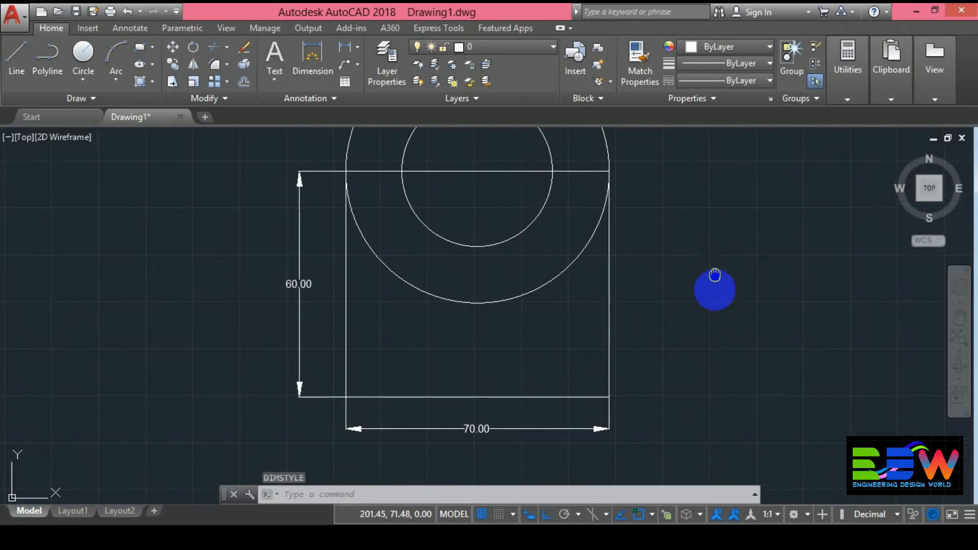
- Set the Standard dimension style's text height to 3.50 and apply the change to the drawing's dimensions
scroll(713, 306, down, 2)
middle_drag(713, 308, 602, 331)
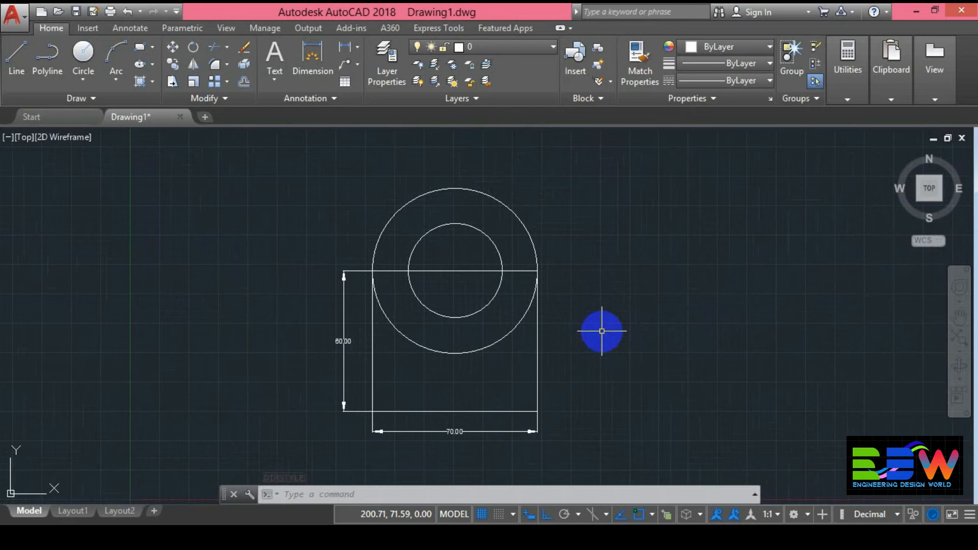
key(Return)
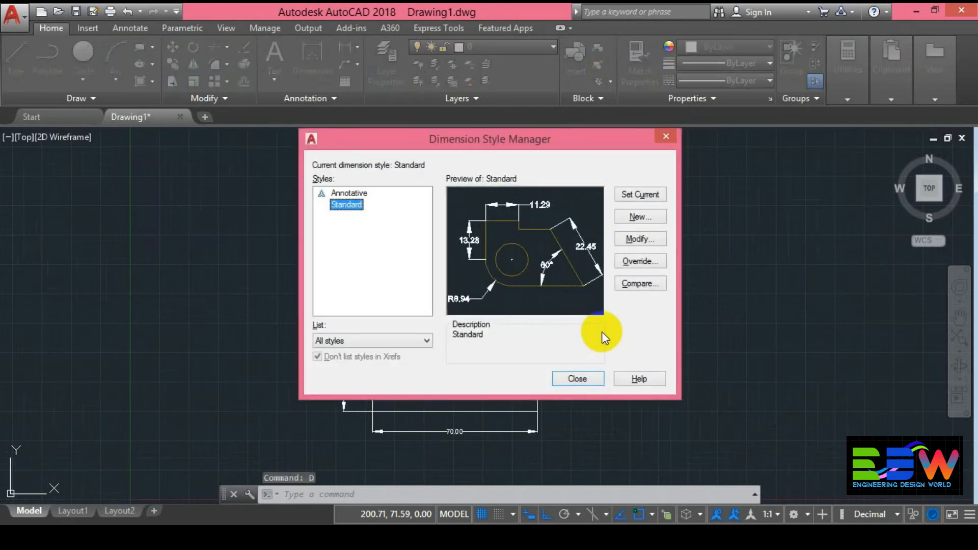
click(640, 240)
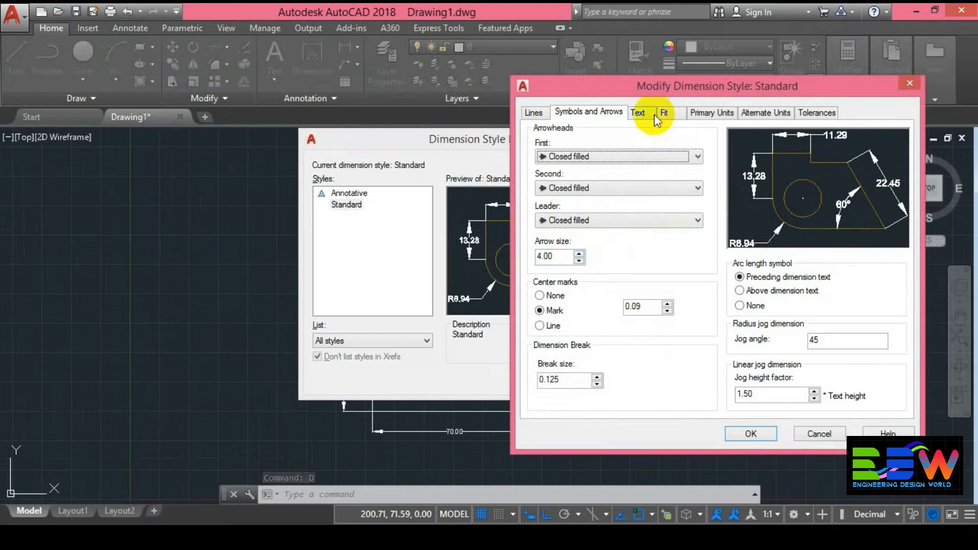
click(637, 113)
double_click(680, 215)
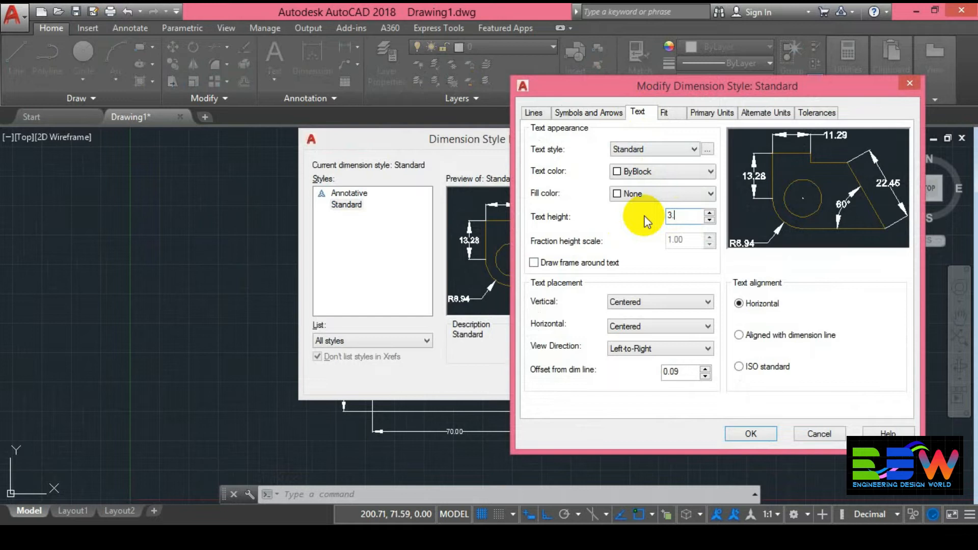
text(3.50)
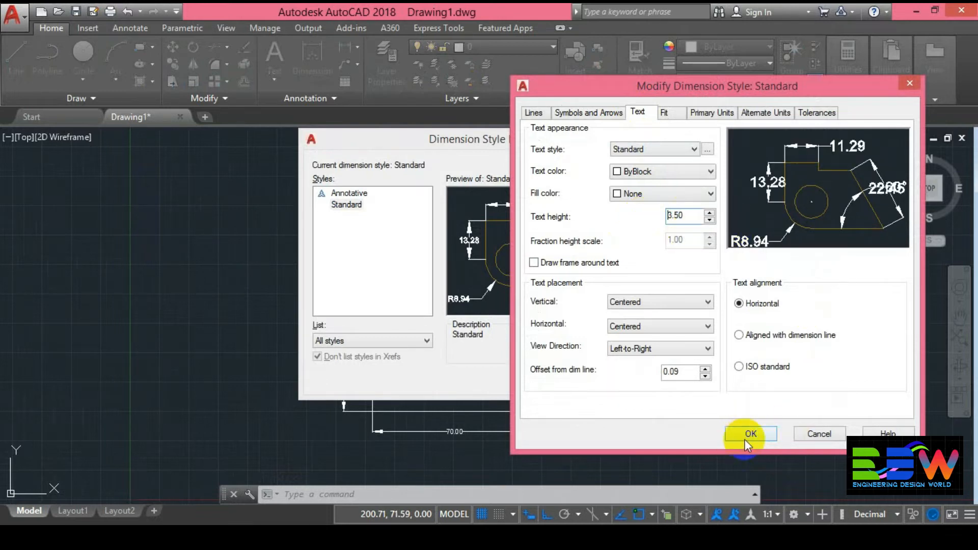
click(748, 434)
click(570, 380)
- Examine the restyled dimensions and compare the drawing with the reference image in Windows Photo Viewer for missing radius dimensions
middle_drag(617, 308, 651, 283)
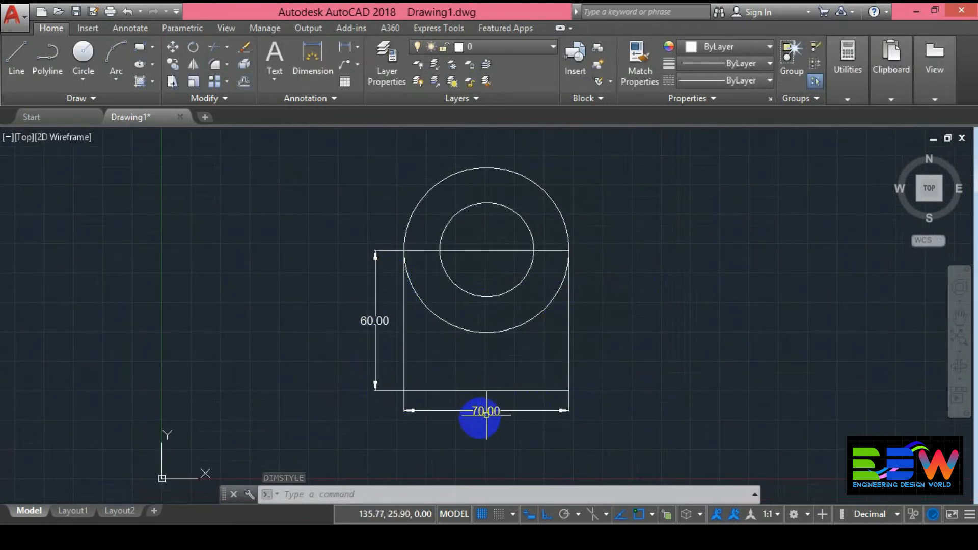
scroll(651, 349, up, 2)
scroll(652, 351, down, 2)
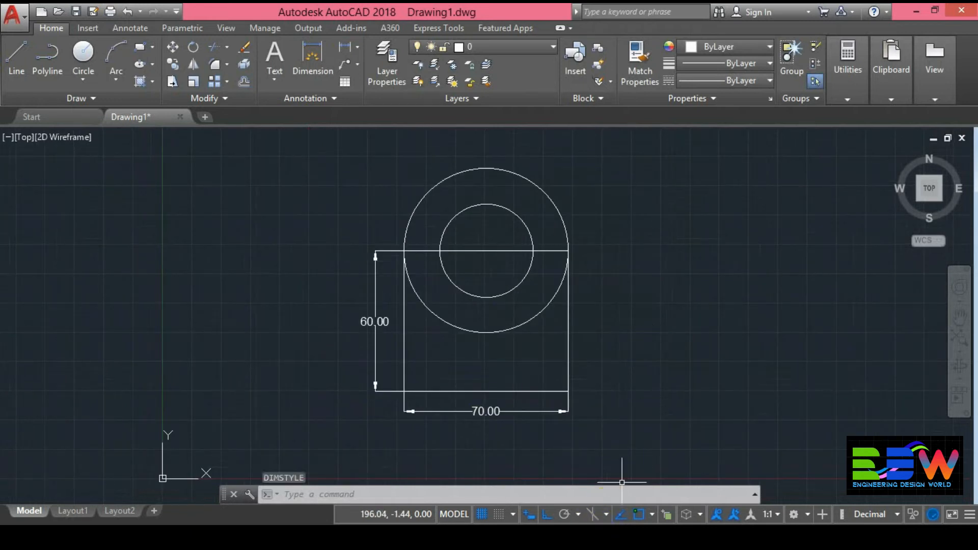
key(alt+Tab)
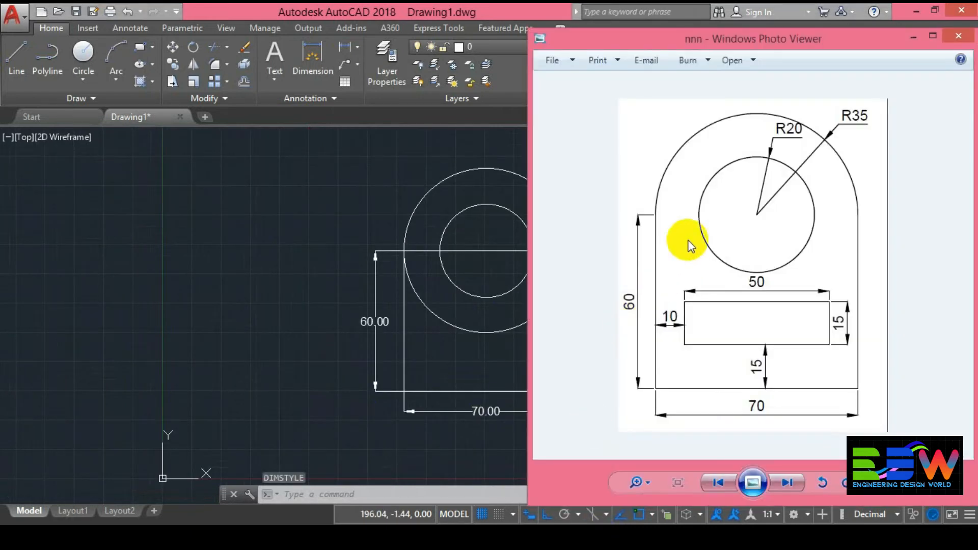
click(362, 226)
mouse_move(258, 224)
middle_down()
mouse_move(189, 230)
mouse_move(144, 251)
middle_up()
scroll(144, 252, down, 1)
scroll(396, 243, up, 1)
mouse_move(395, 243)
middle_down()
mouse_move(473, 271)
mouse_move(480, 240)
middle_up()
scroll(480, 252, up, 1)
scroll(485, 320, down, 1)
middle_drag(483, 320, 500, 275)
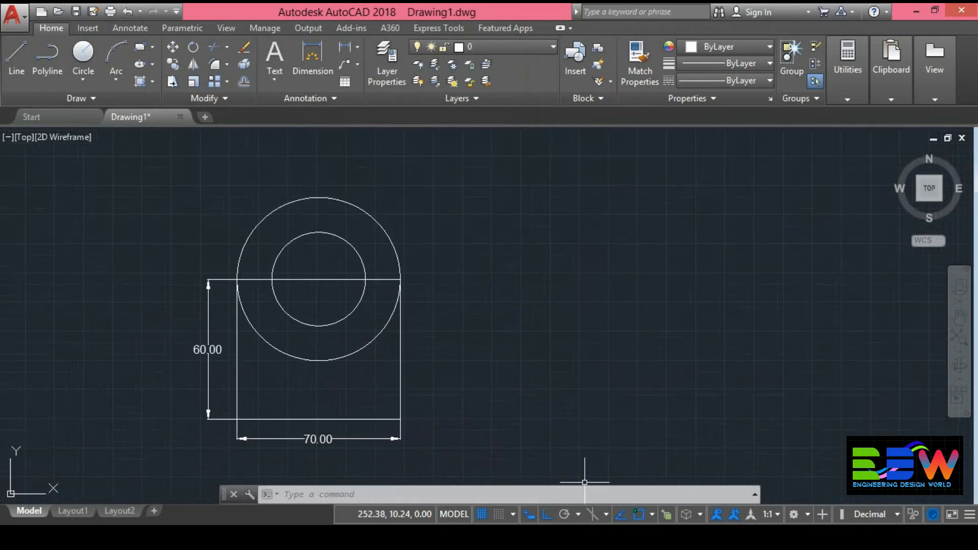
key(alt+Tab)
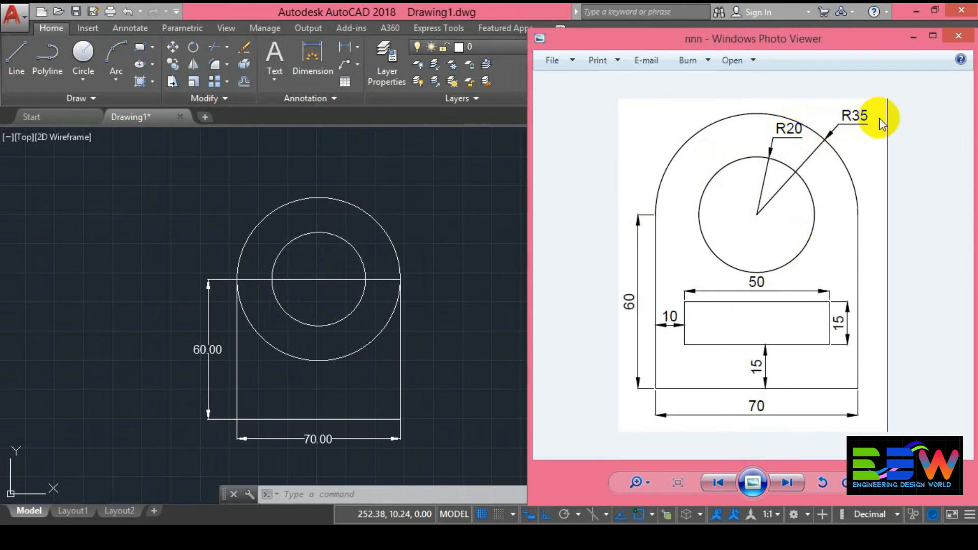
click(448, 195)
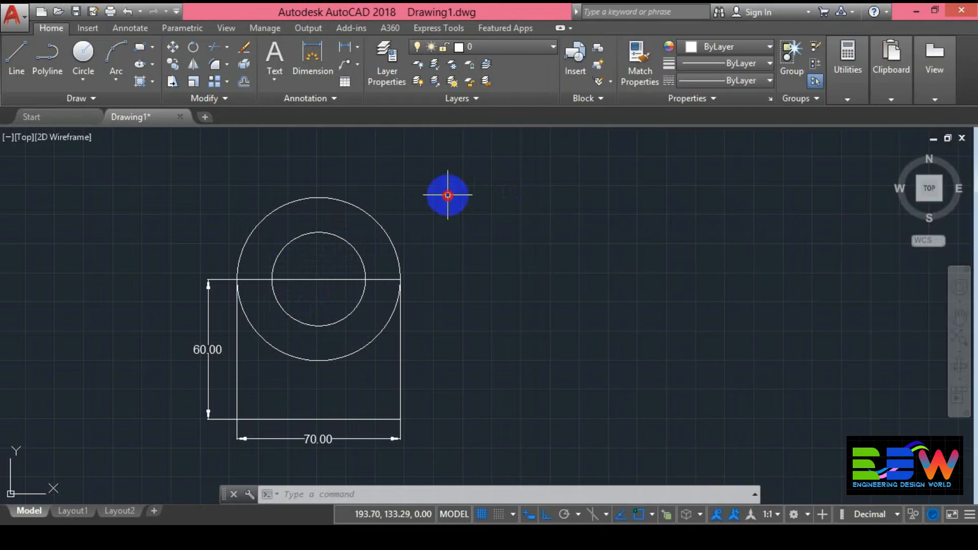
- Add a radius dimension to the outer circle, placing its text outside the circle to the upper right
click(358, 47)
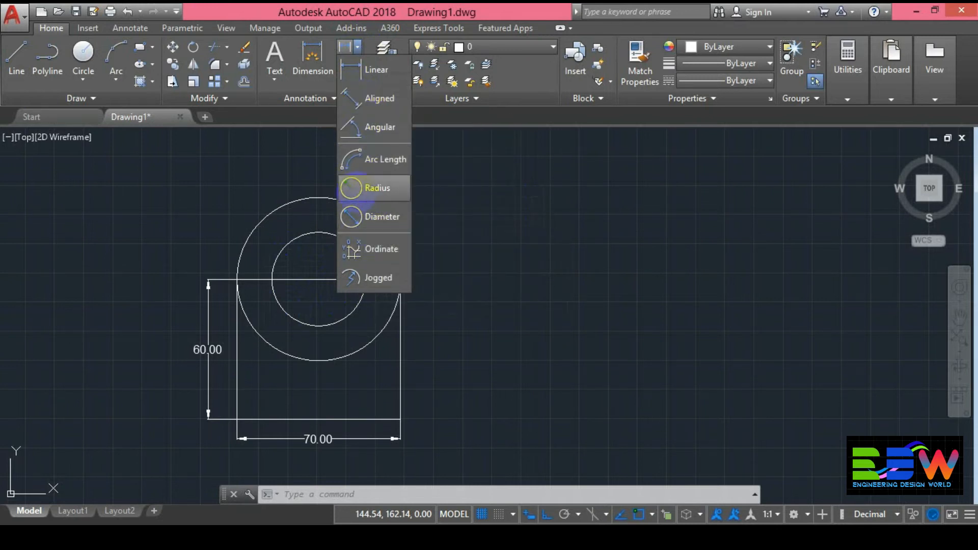
click(361, 191)
click(377, 218)
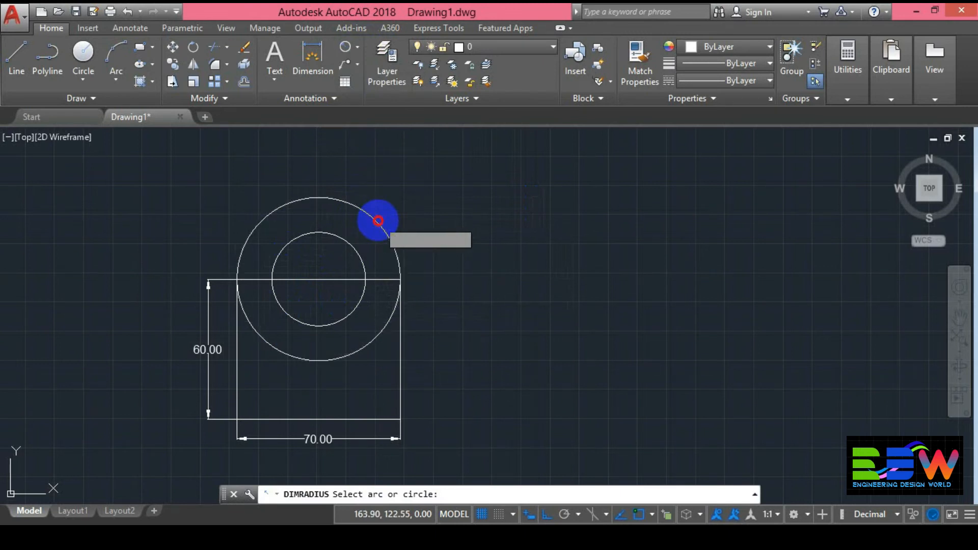
click(434, 199)
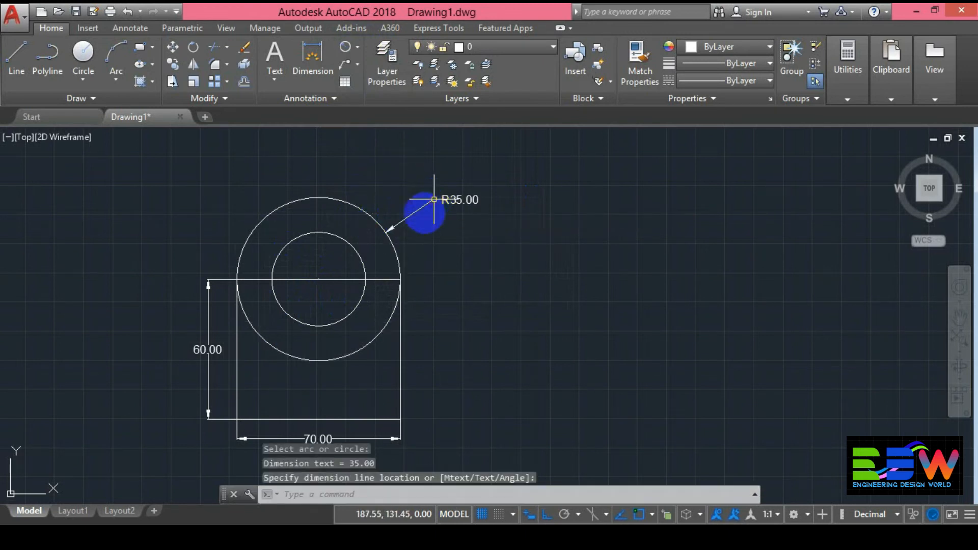
- Add a radius dimension to the inner circle, placing its text above the outer circle
click(332, 231)
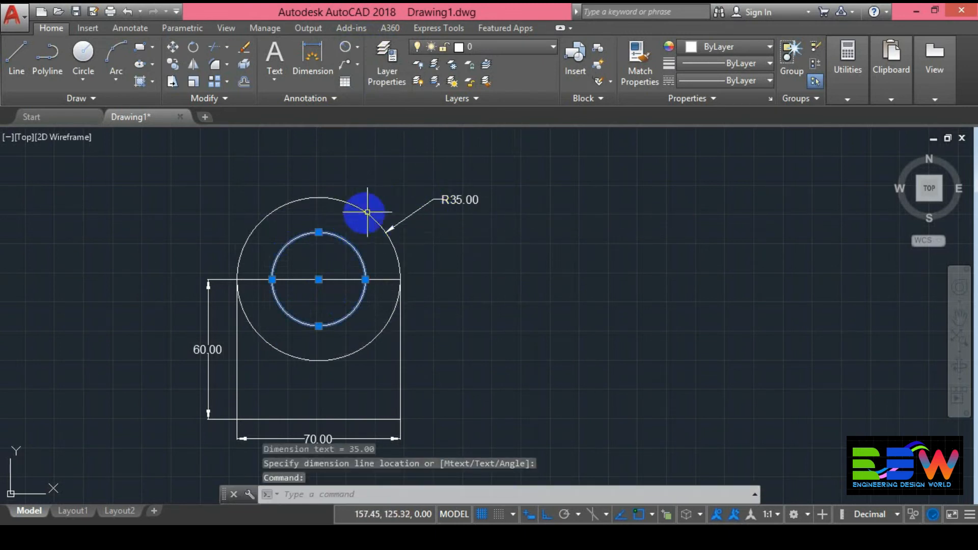
key(Escape)
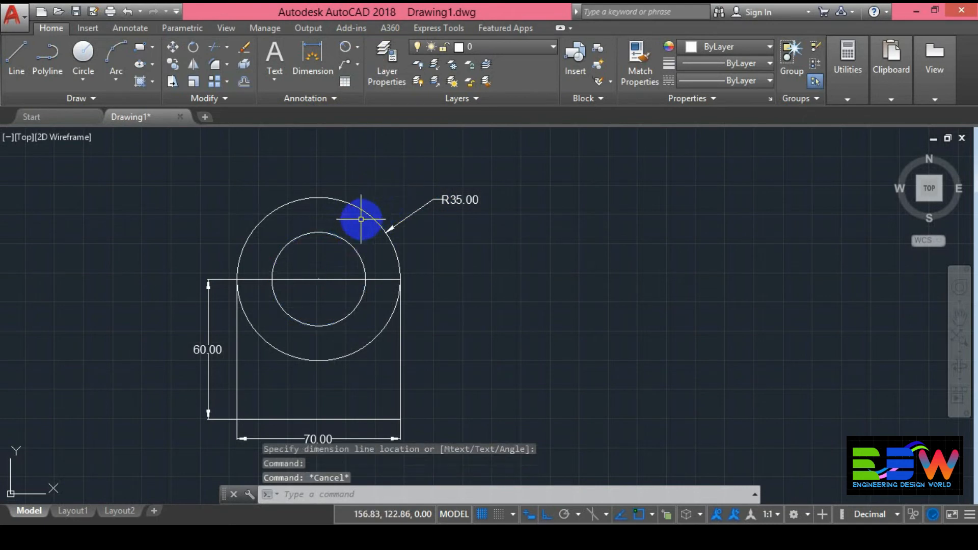
click(344, 81)
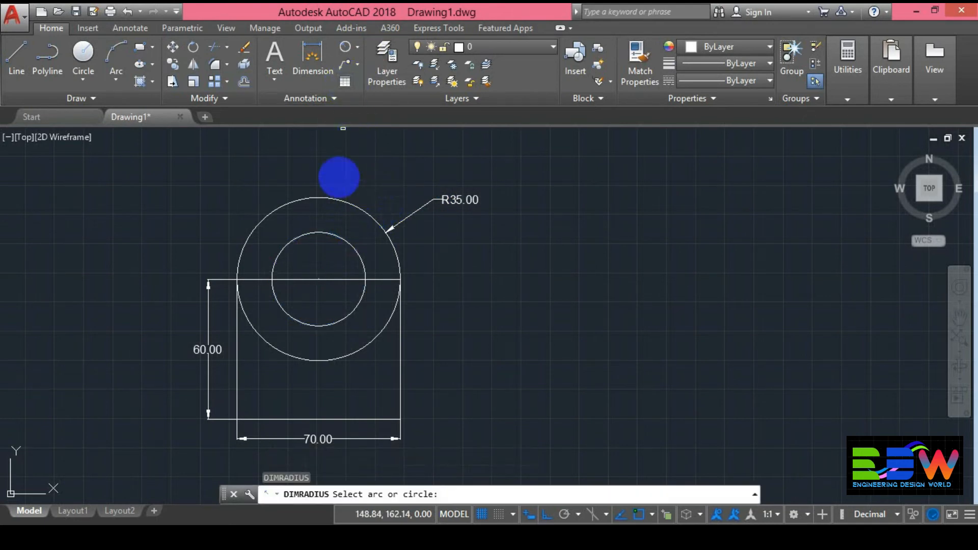
click(330, 236)
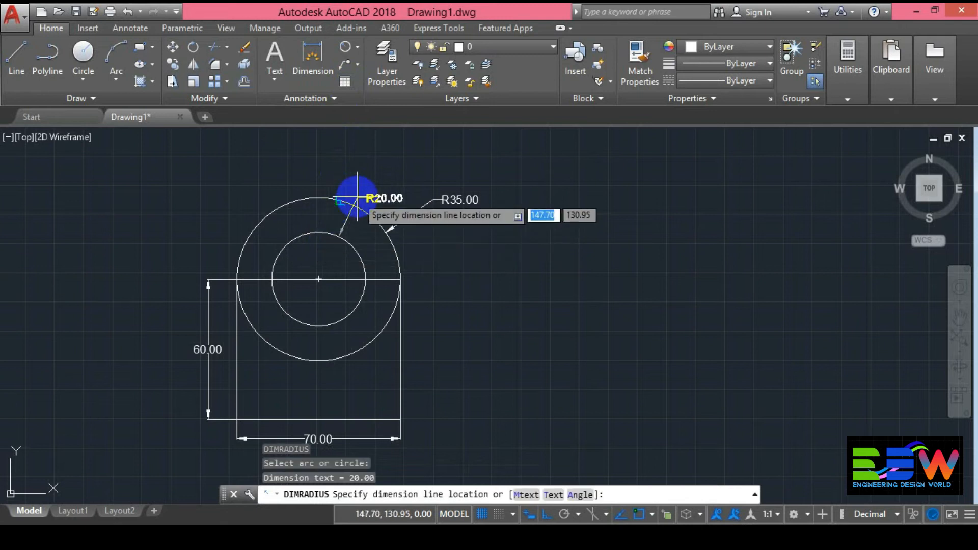
click(367, 186)
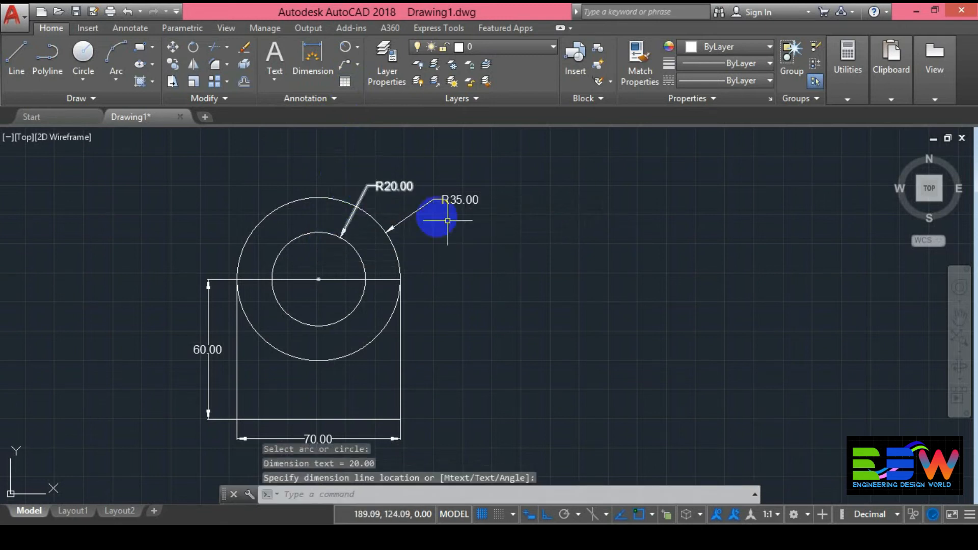
- Set the Standard dimension style's linear precision to 0, apply it, and compare the dimensions with the reference image in Windows Photo Viewer
key(alt+Tab)
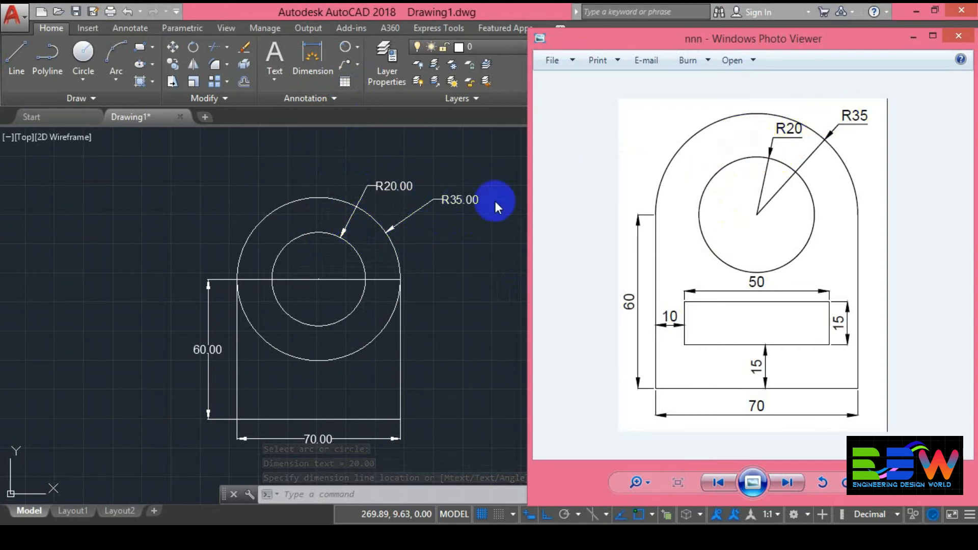
click(914, 35)
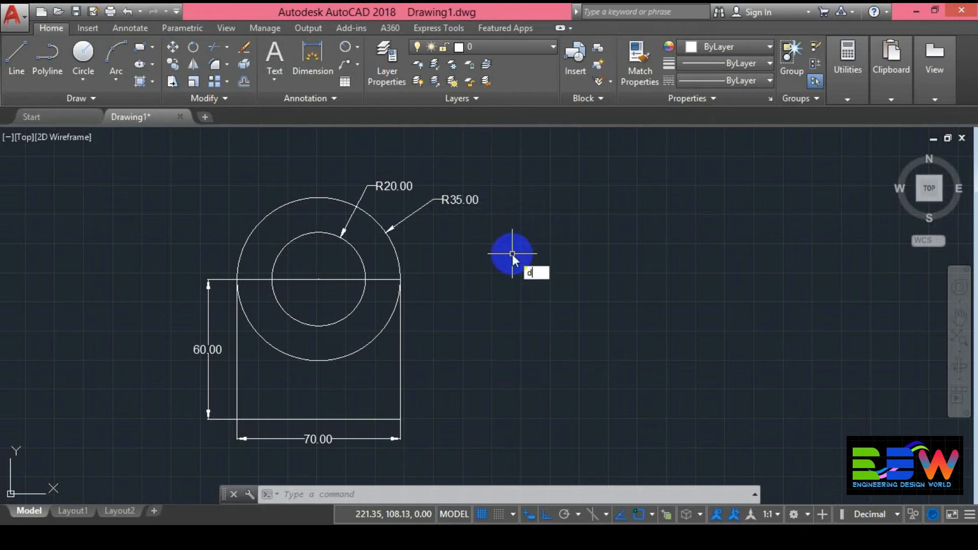
text(d)
key(Return)
click(640, 239)
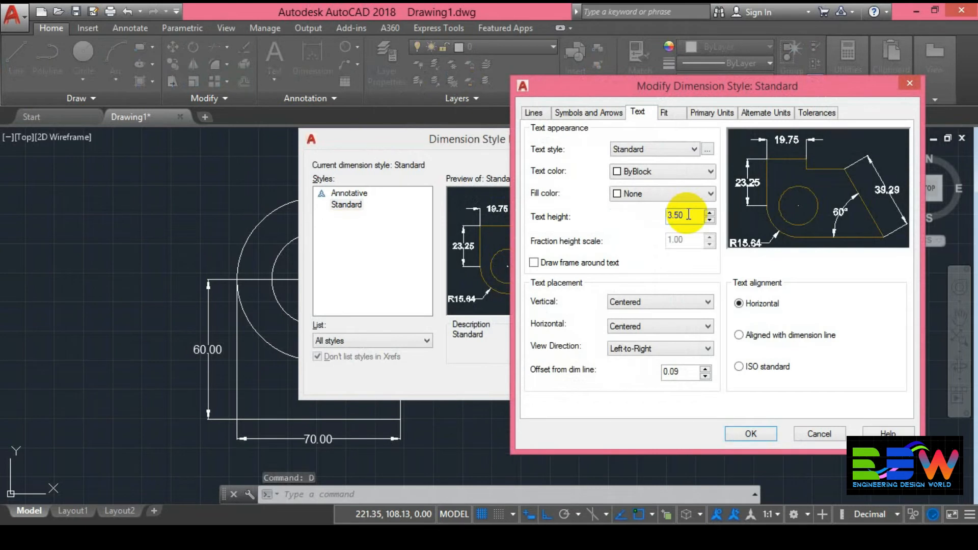
click(703, 113)
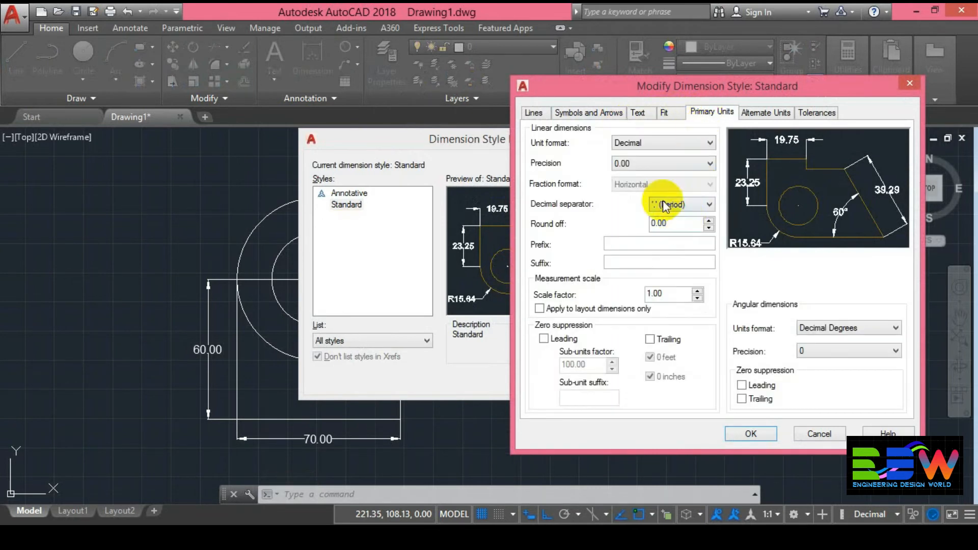
click(702, 162)
click(659, 184)
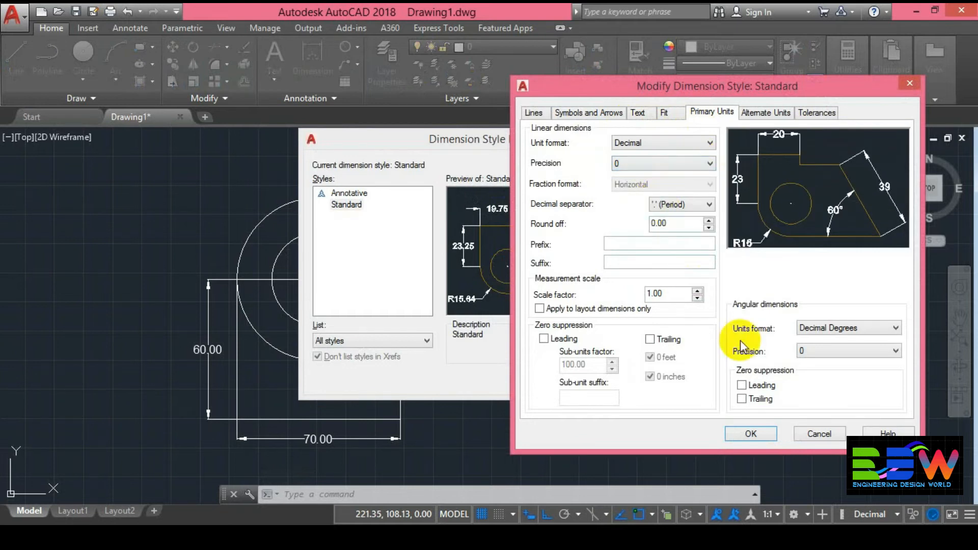
click(745, 434)
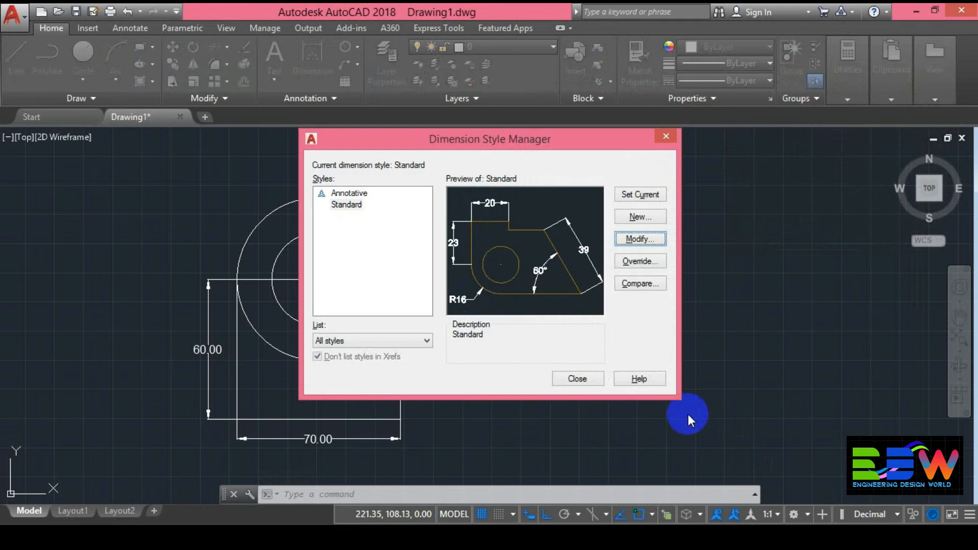
click(582, 380)
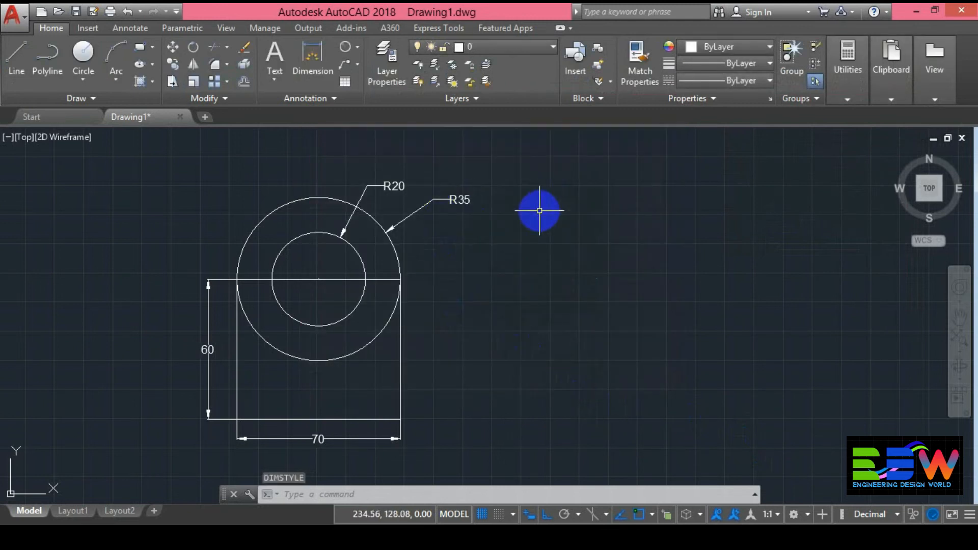
key(alt+Tab)
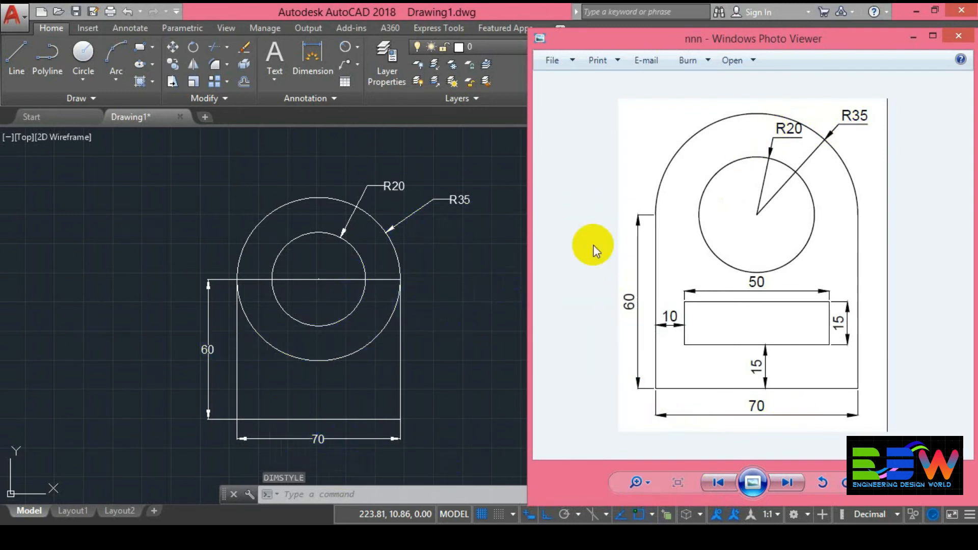
- Erase the horizontal line running through the centre of the circles
click(914, 38)
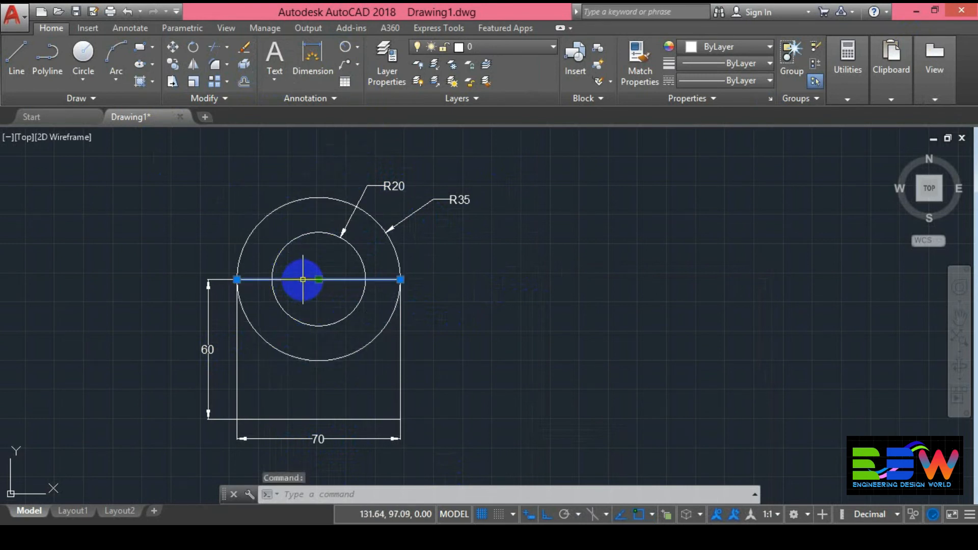
right_click(303, 279)
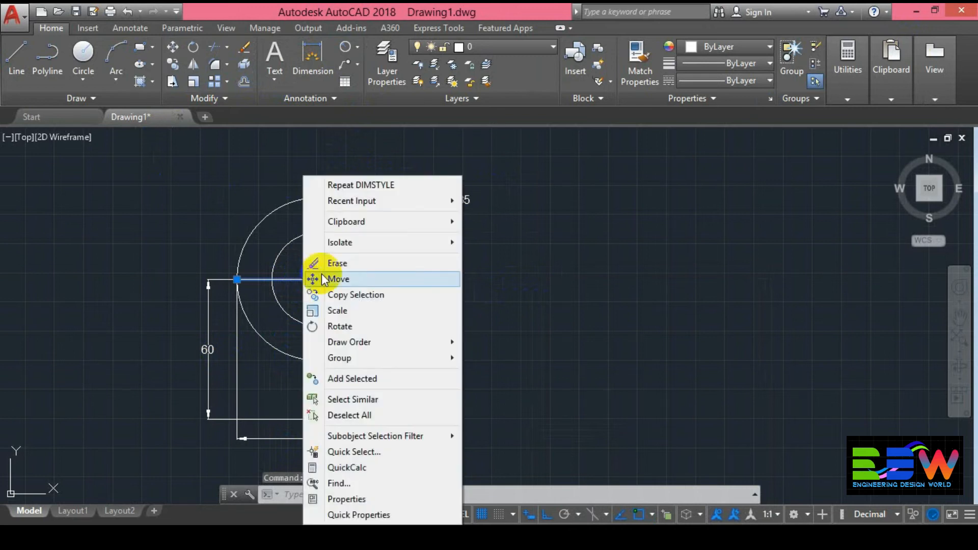
click(339, 264)
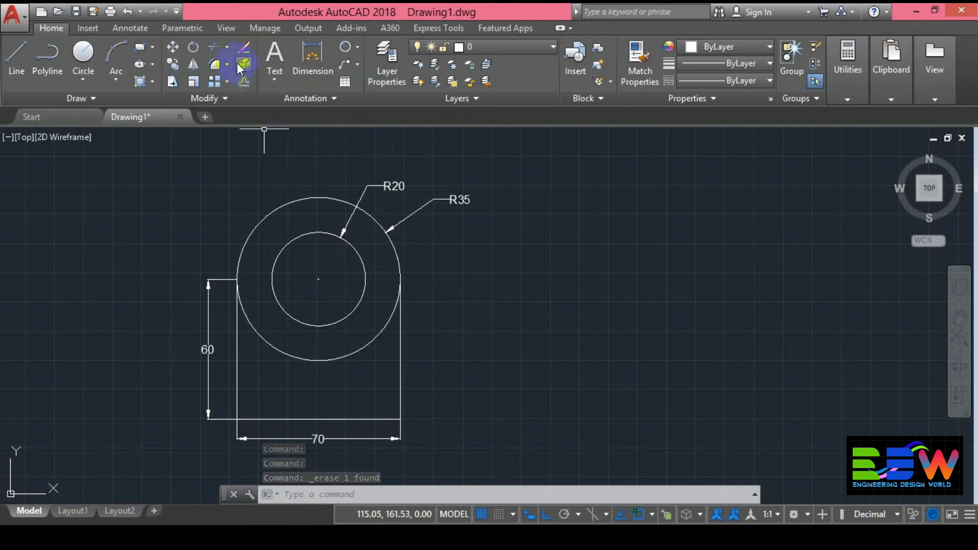
- Trim away the lower half of the outer circle between the plate's two vertical sides
click(216, 44)
key(Return)
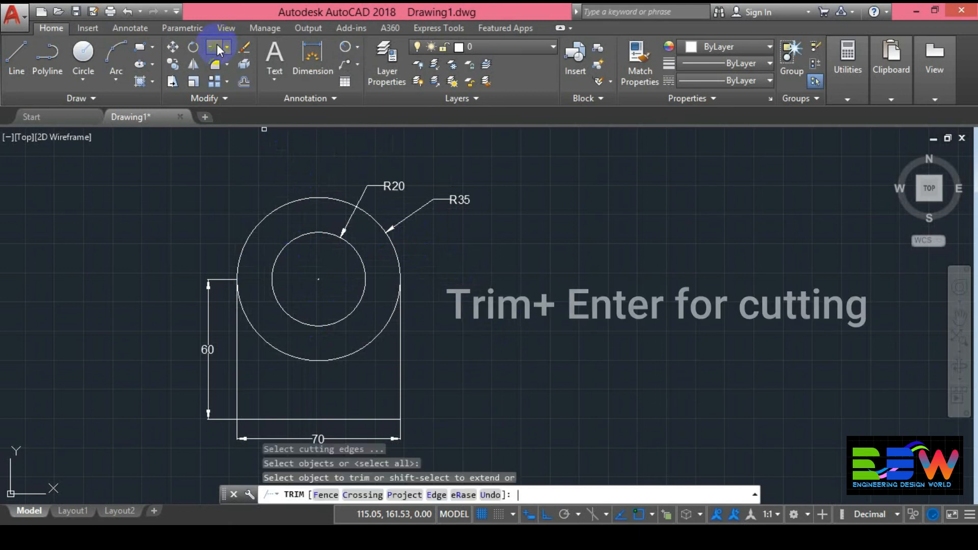
click(277, 342)
click(280, 371)
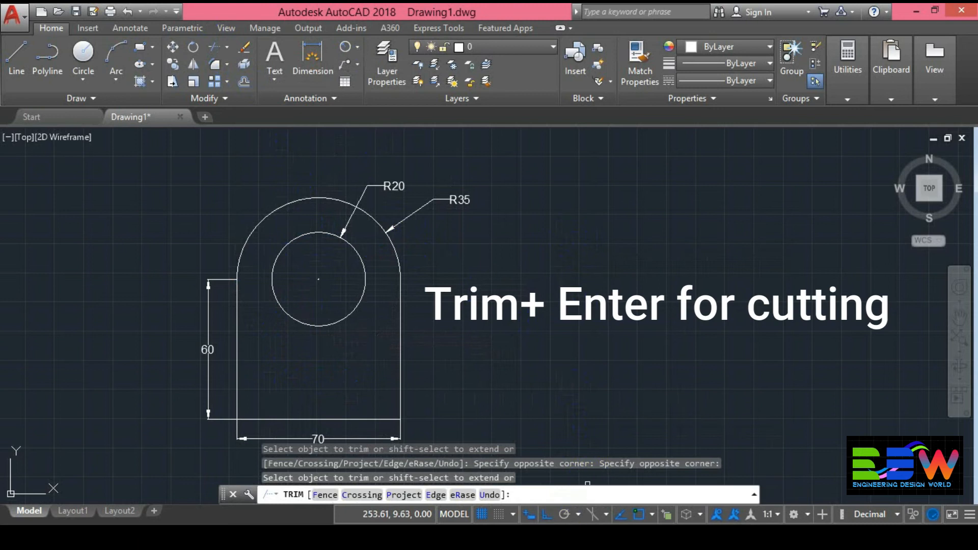
click(604, 435)
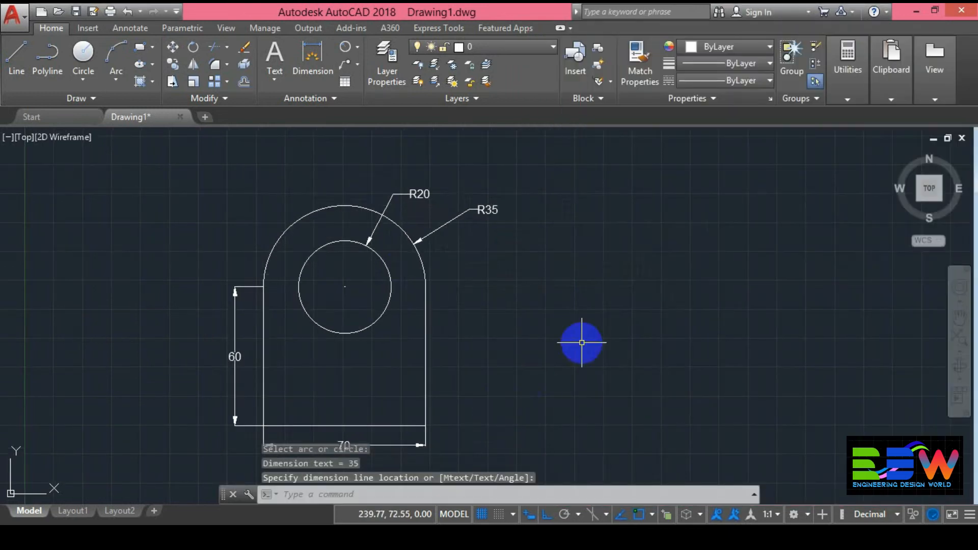
- Check the reference image, then draw lines from the plate's lower-right corner, 10 left along the base and 30 straight up
scroll(581, 342, down, 3)
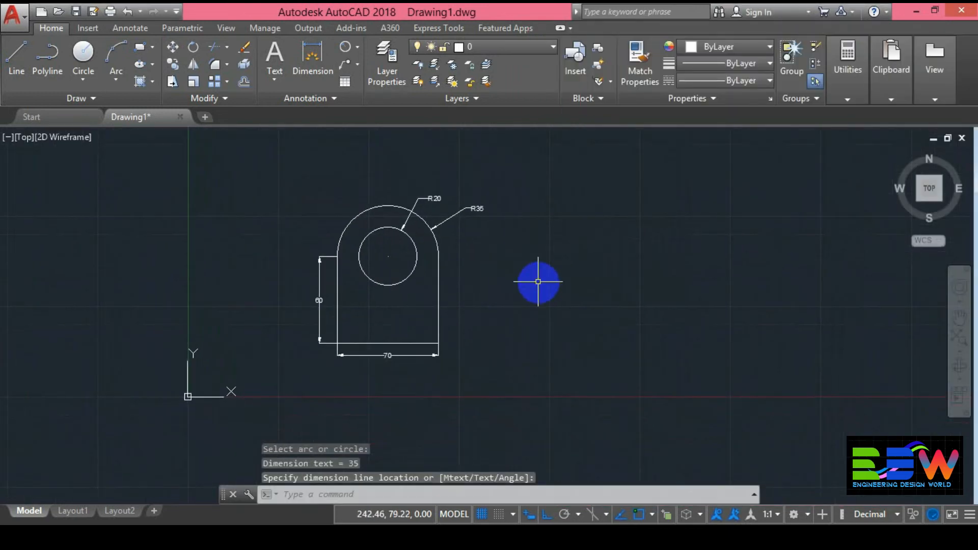
scroll(472, 301, up, 2)
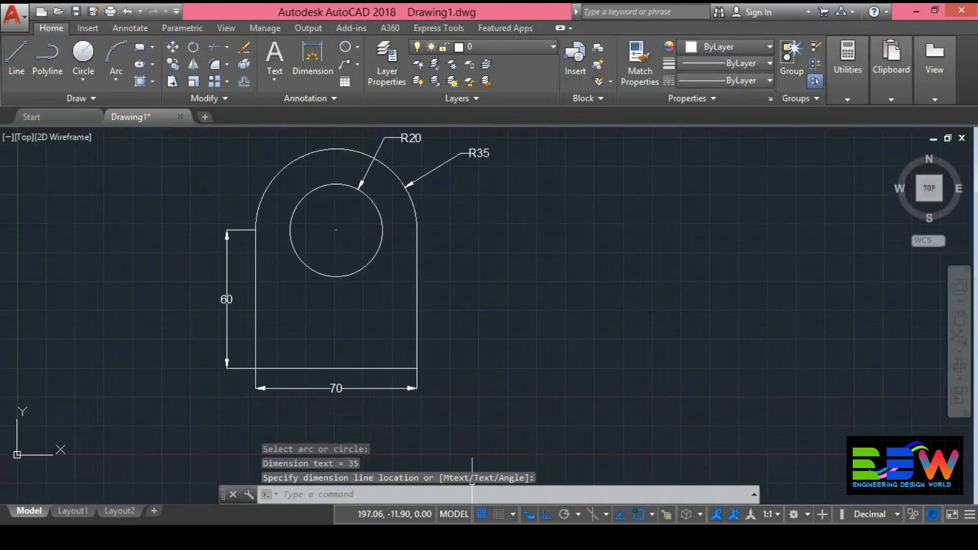
click(472, 538)
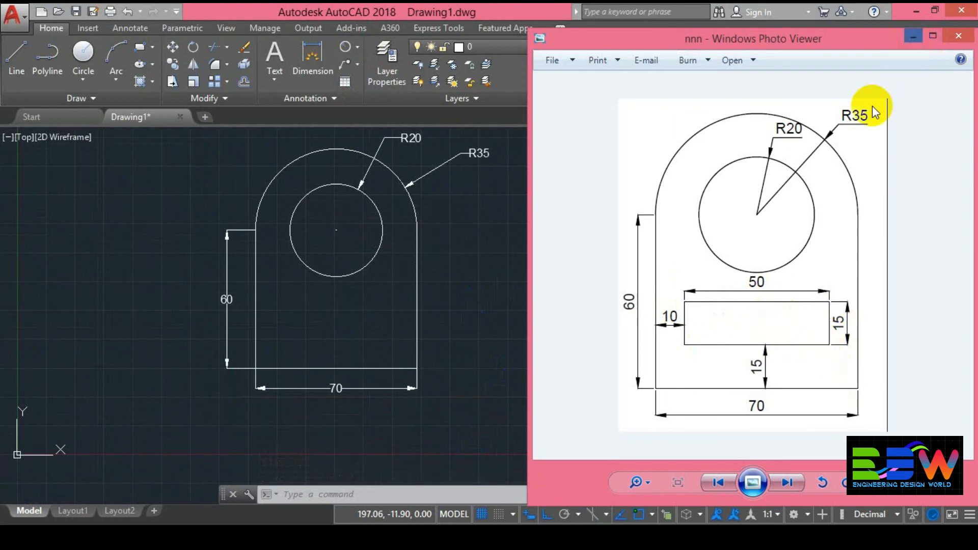
click(911, 38)
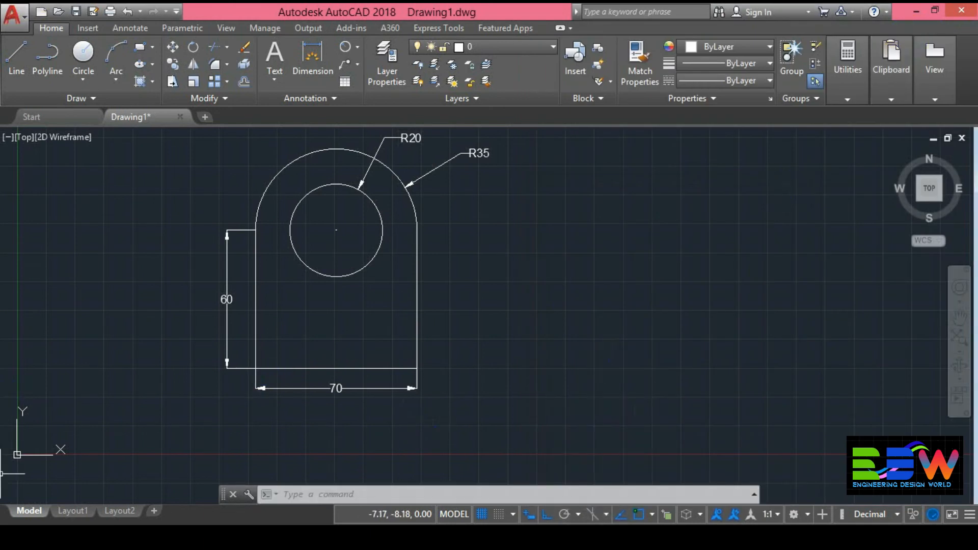
click(29, 72)
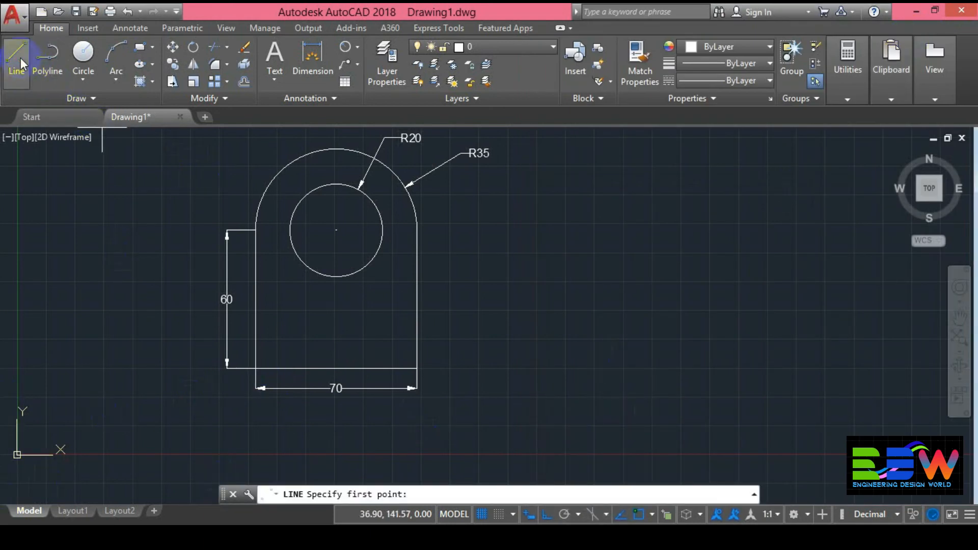
click(416, 368)
scroll(449, 392, up, 2)
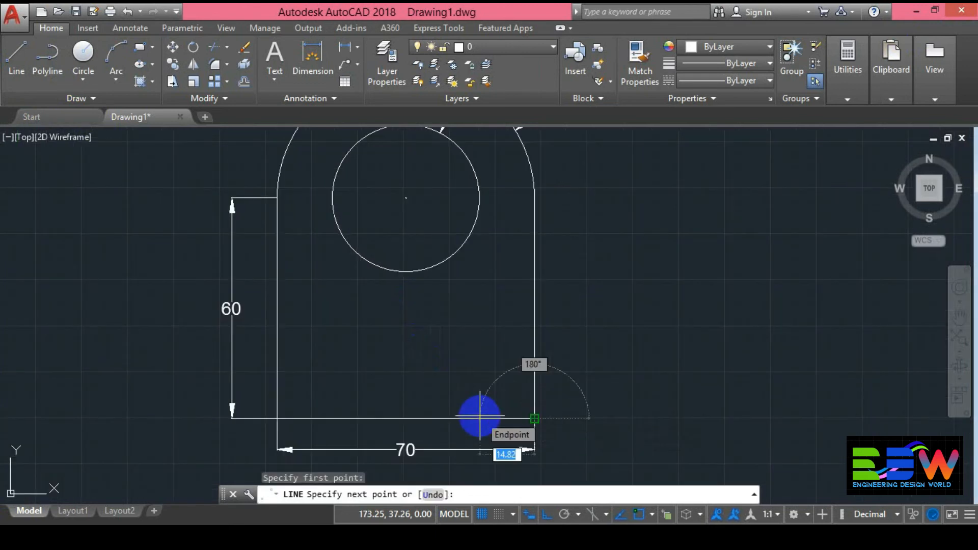
key(Return)
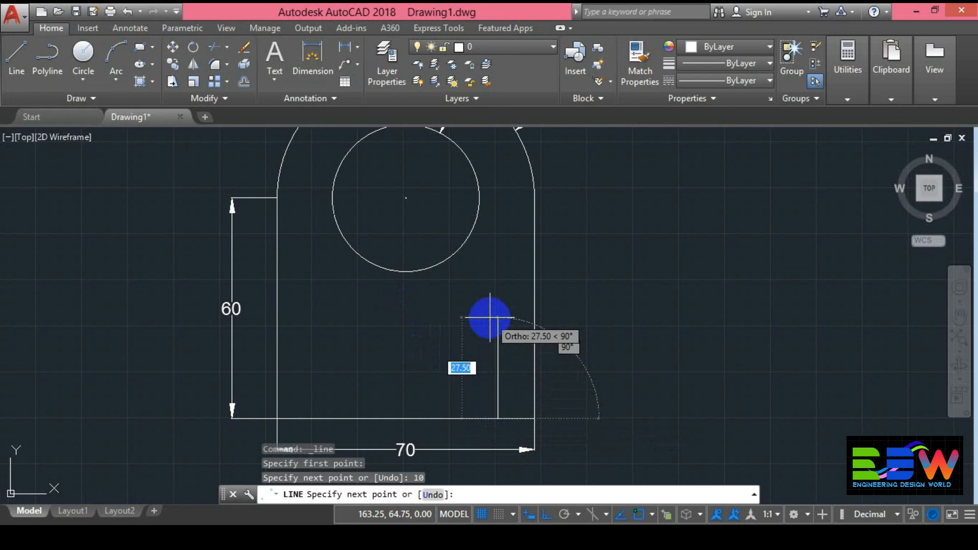
text(30)
key(Return)
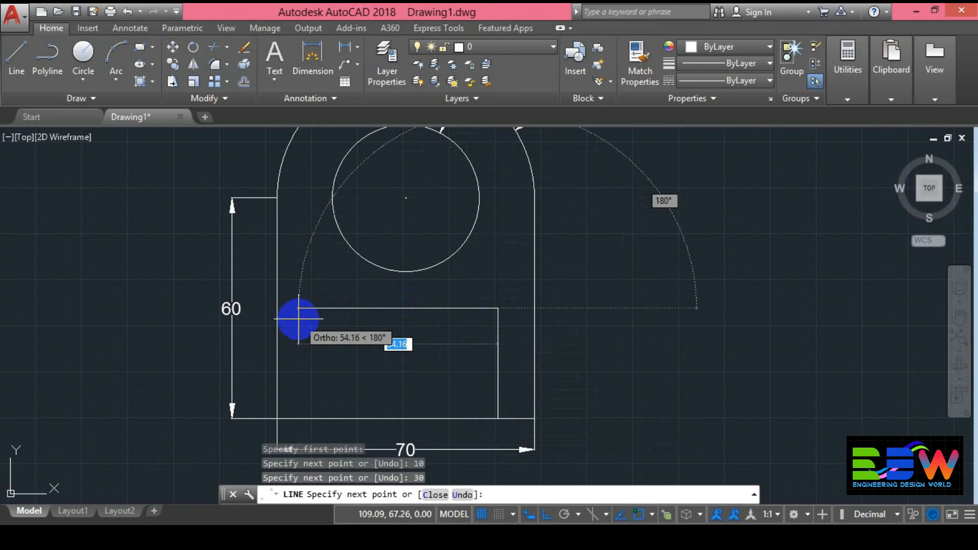
- Continue the line 50 to the left, 15 down and back right to the vertical line, closing the rectangular slot
text(50)
key(Return)
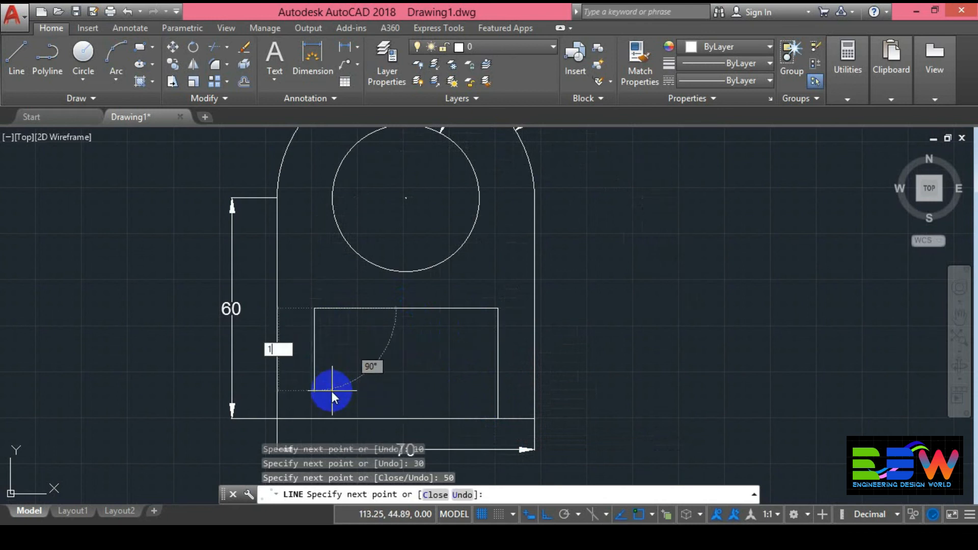
key(Return)
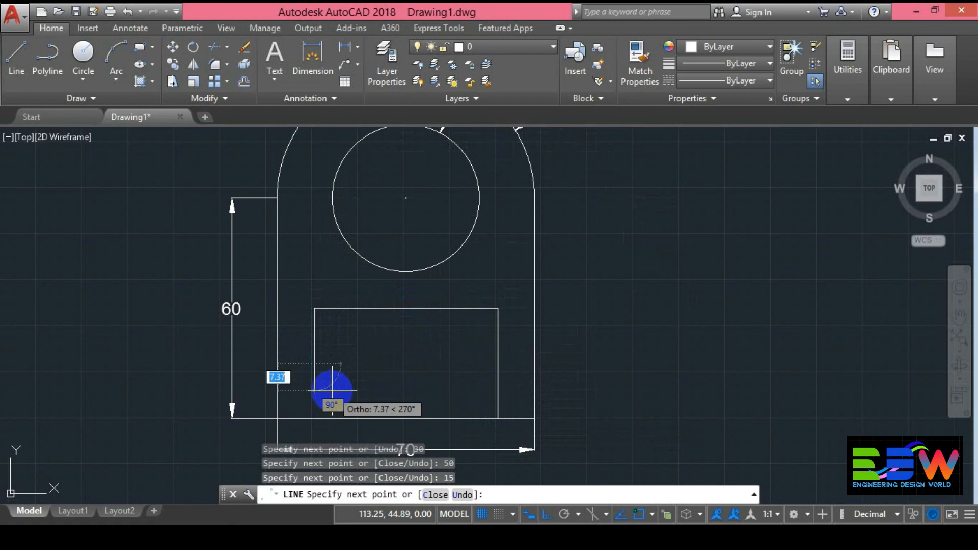
right_click(498, 362)
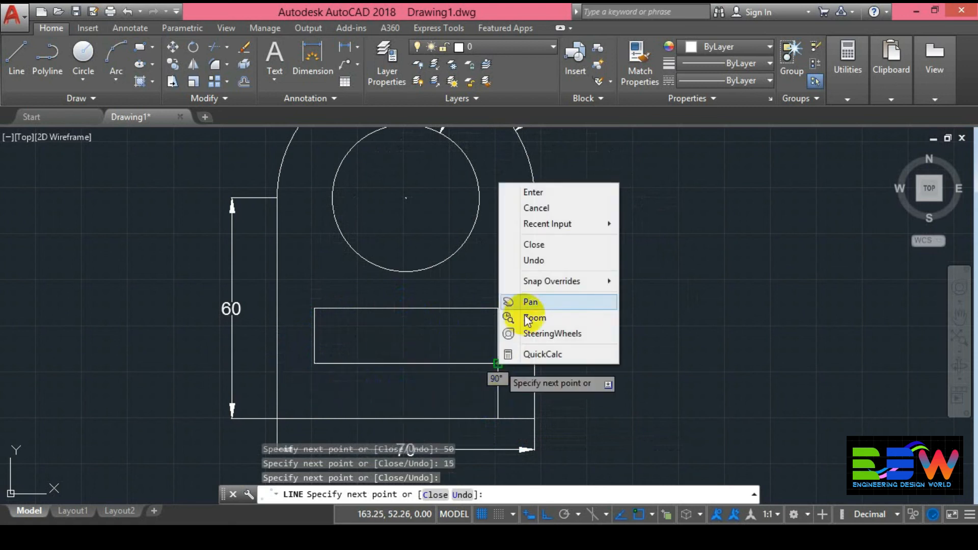
click(540, 196)
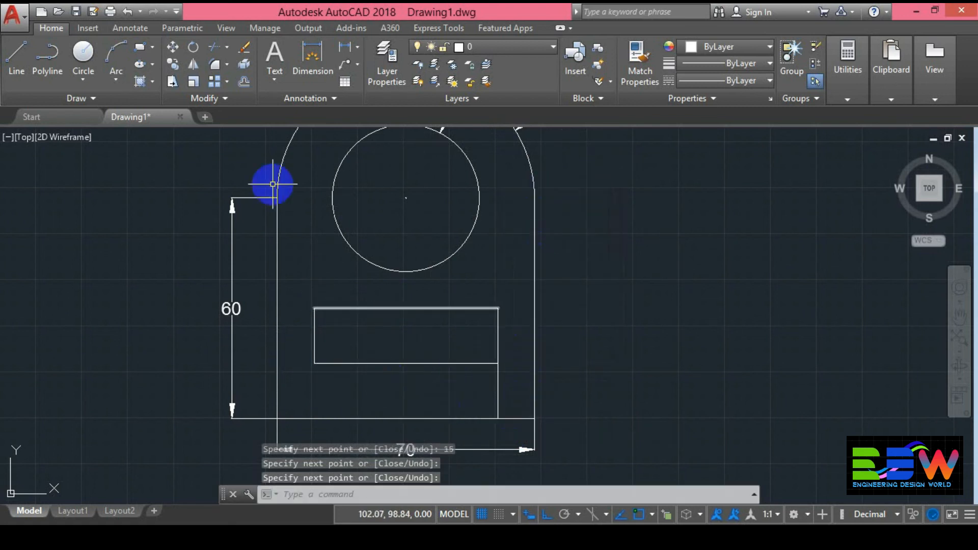
- Trim off the vertical construction segment between the slot's lower-right corner and the plate's base
click(219, 48)
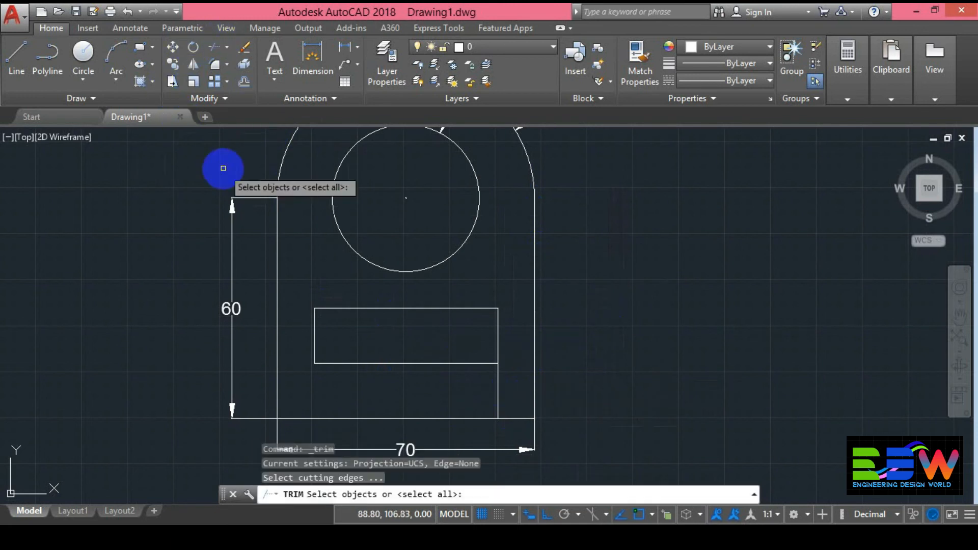
key(Return)
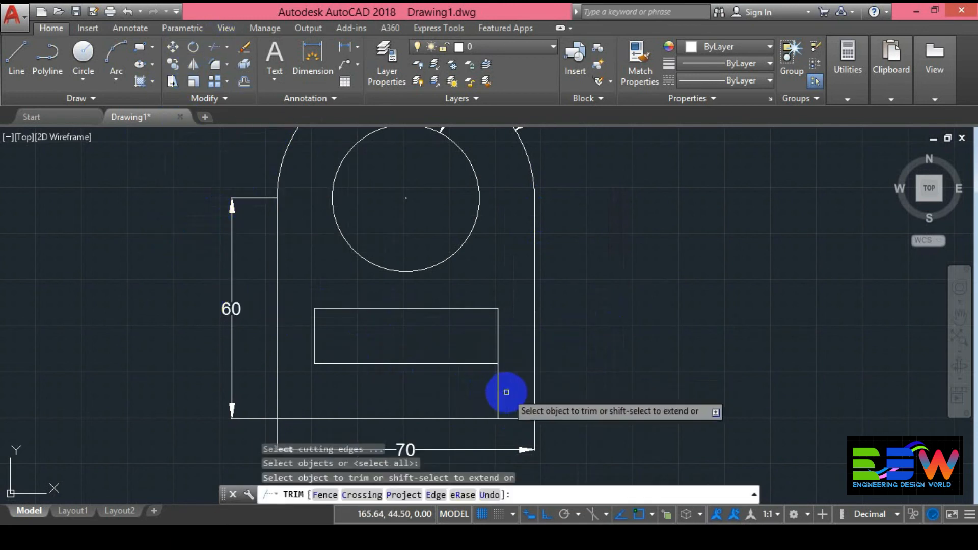
click(482, 387)
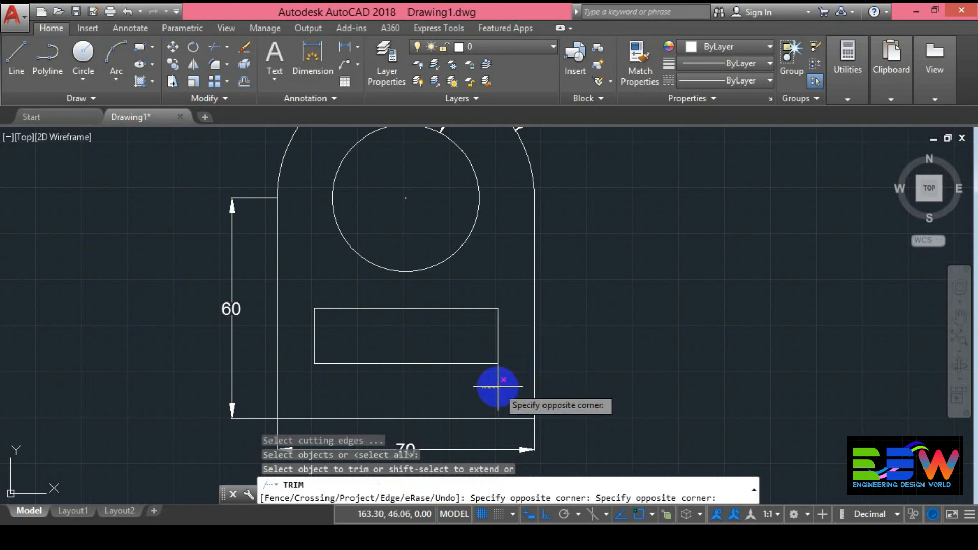
click(502, 386)
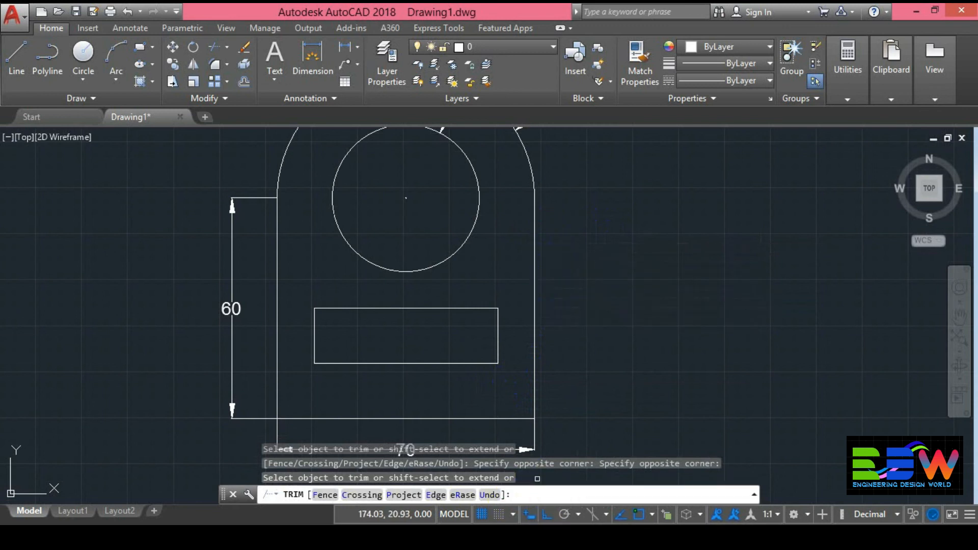
- Check the slot dimensions in the reference image and add a linear dimension for the slot's width above its upper edge
key(alt+Tab)
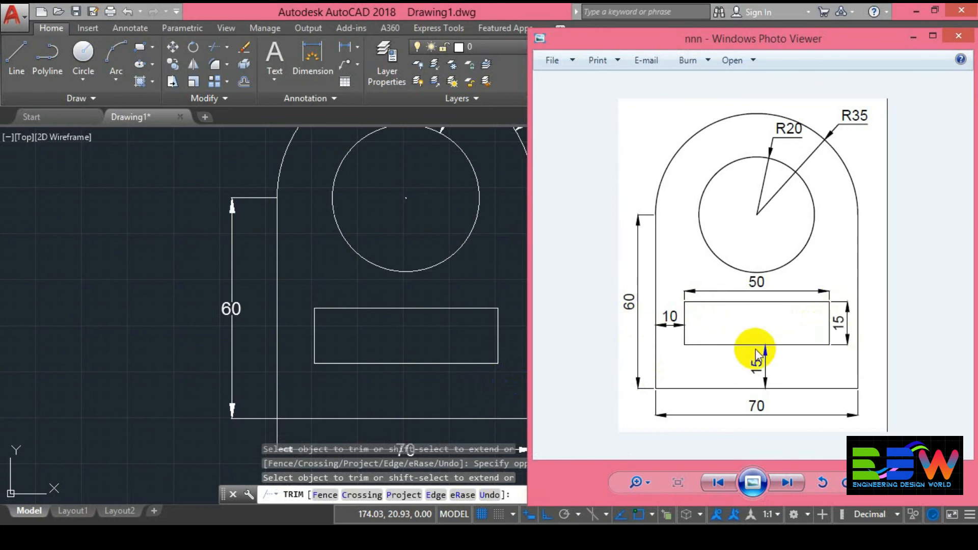
click(910, 41)
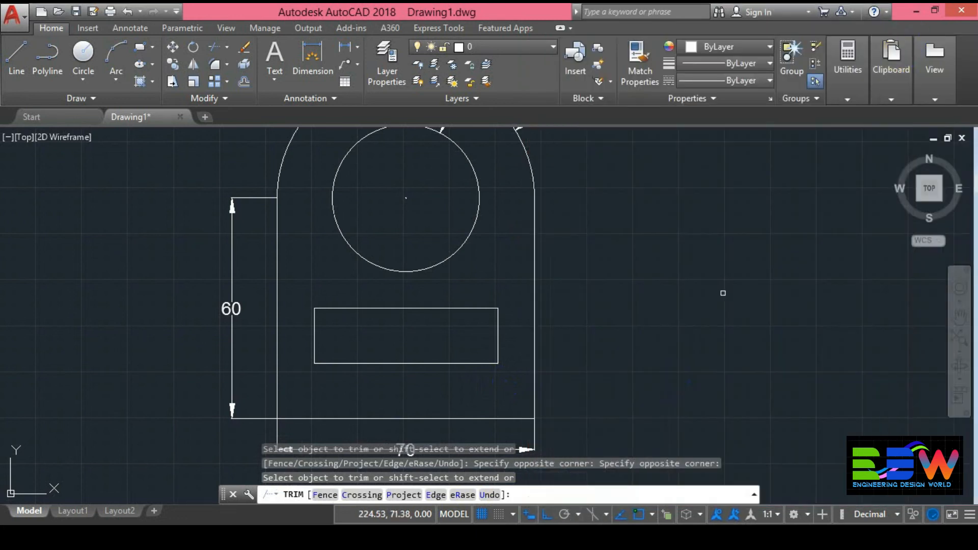
click(348, 47)
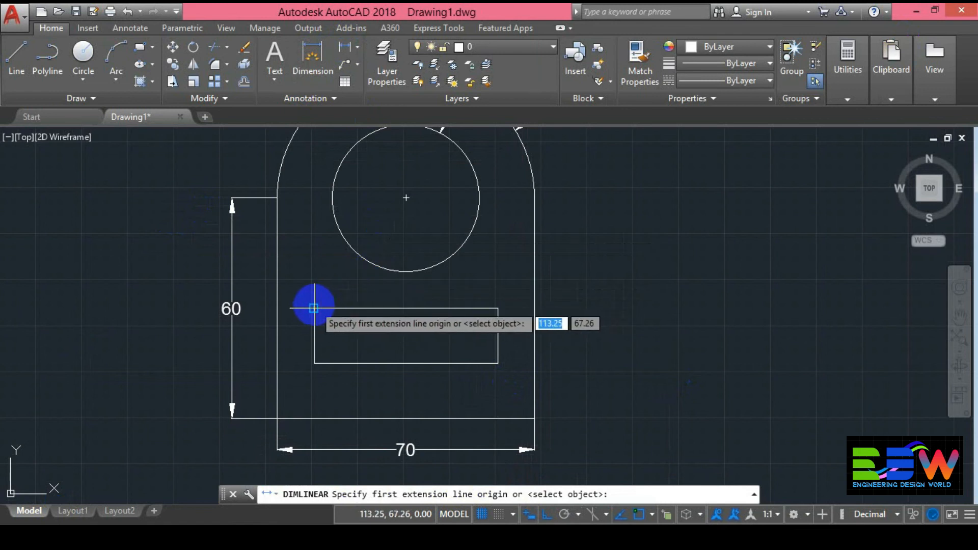
click(315, 308)
click(498, 309)
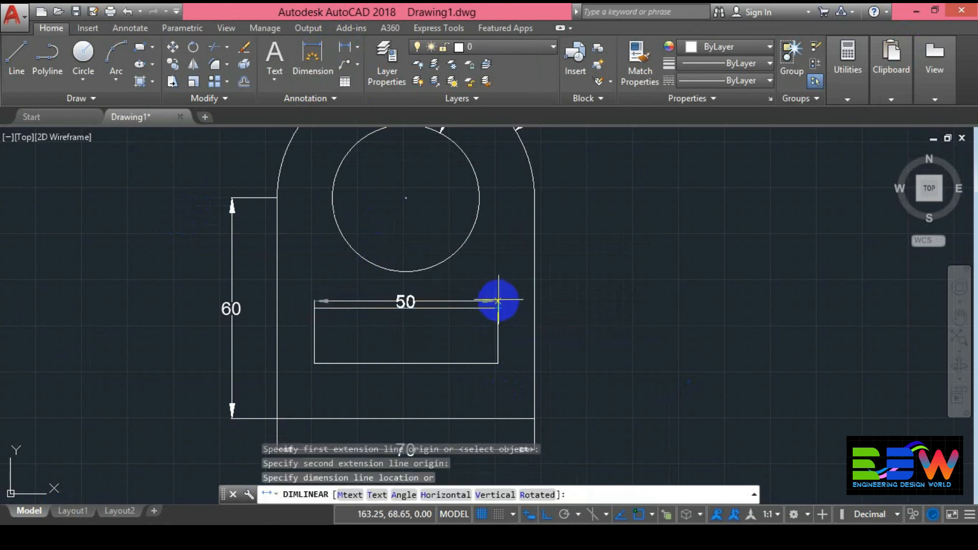
click(498, 293)
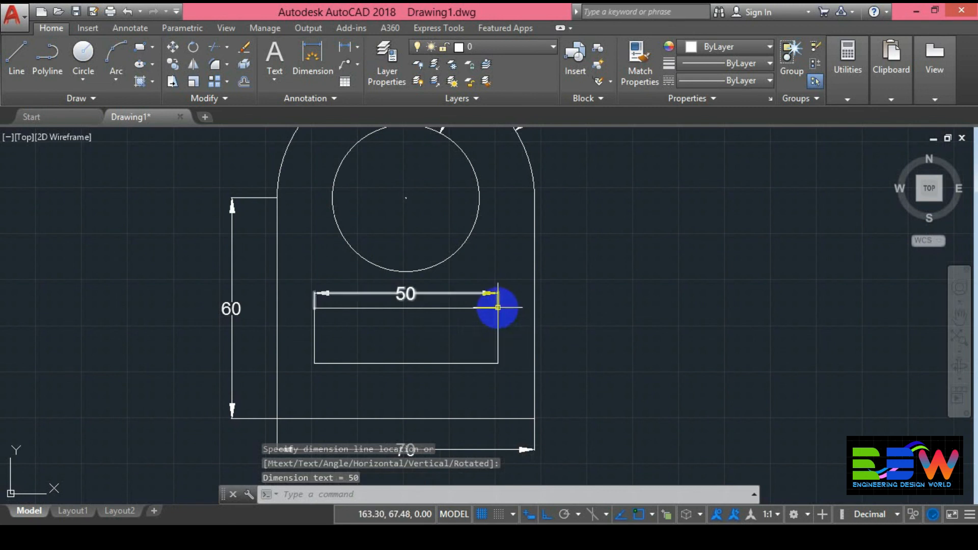
- Add a linear dimension for the slot's height just outside its right edge
key(Return)
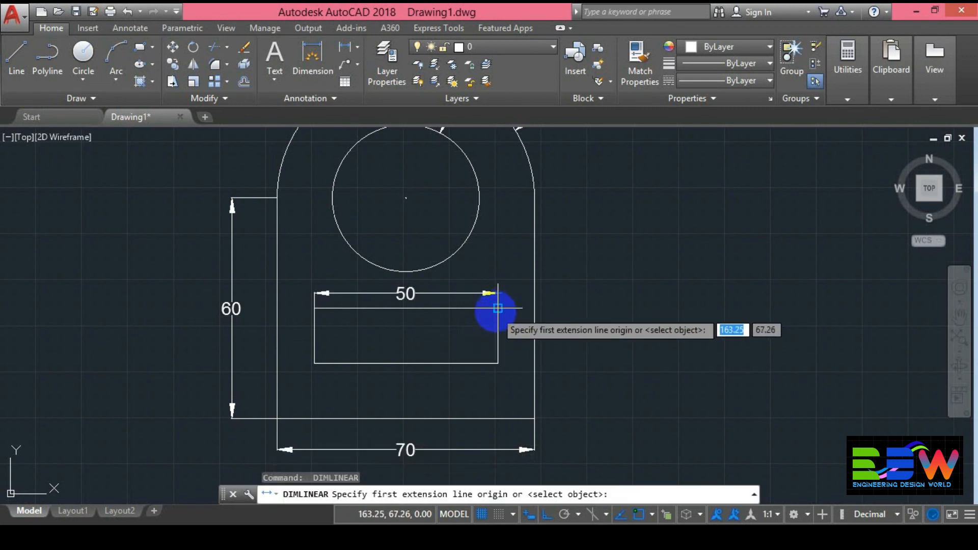
click(498, 308)
click(498, 364)
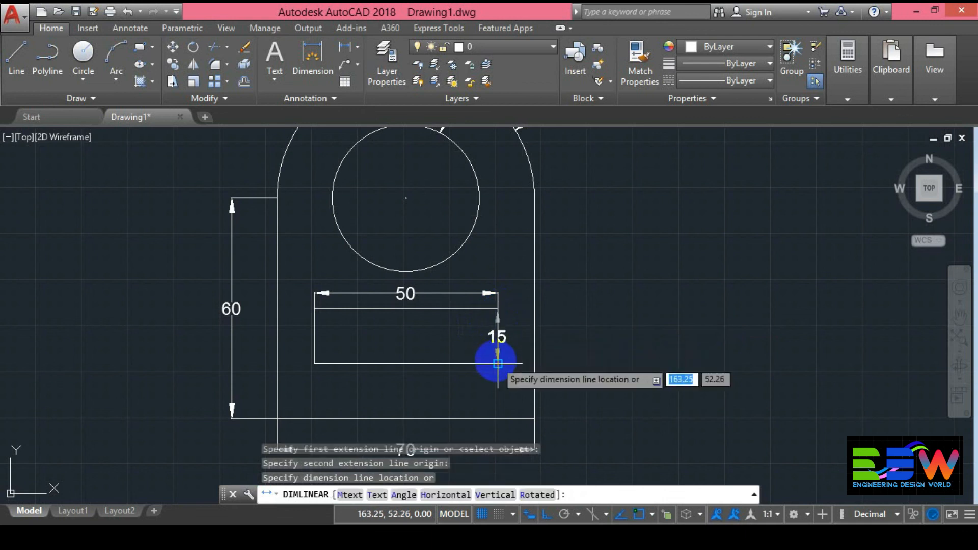
click(509, 363)
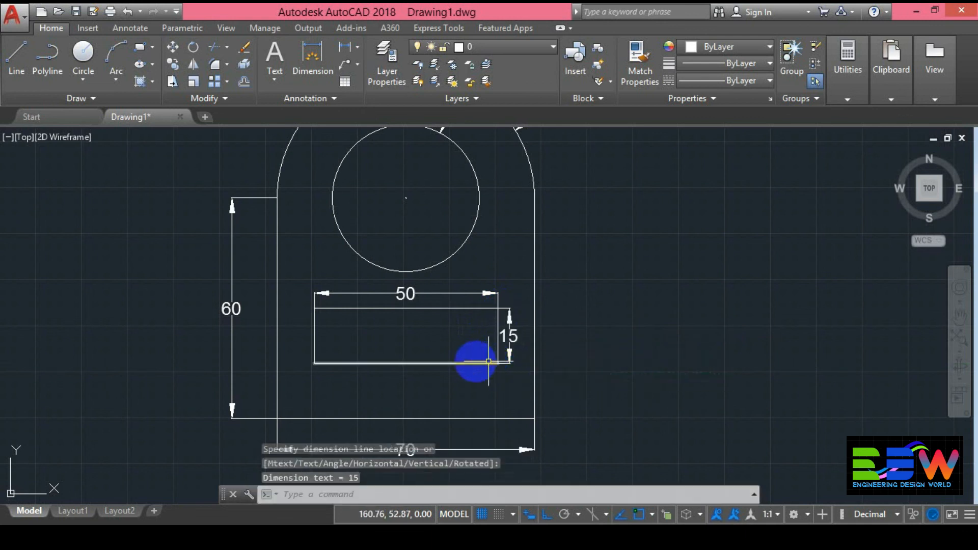
- Add a linear dimension between the plate's left side and the slot's left edge
key(Return)
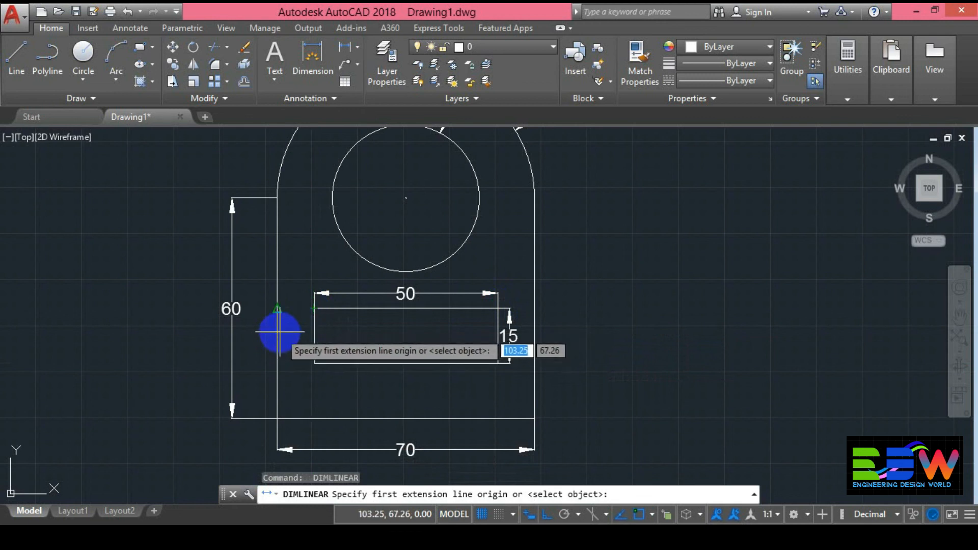
click(278, 330)
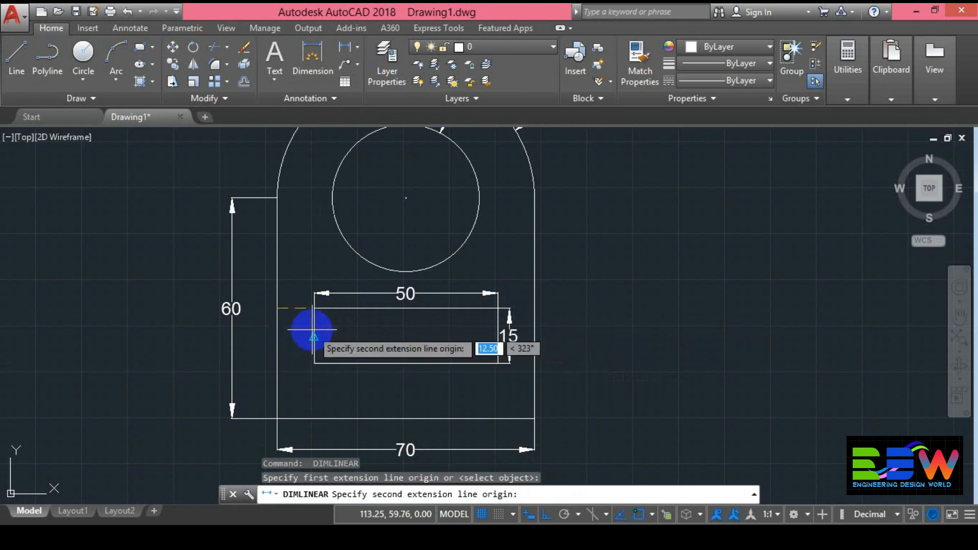
click(314, 326)
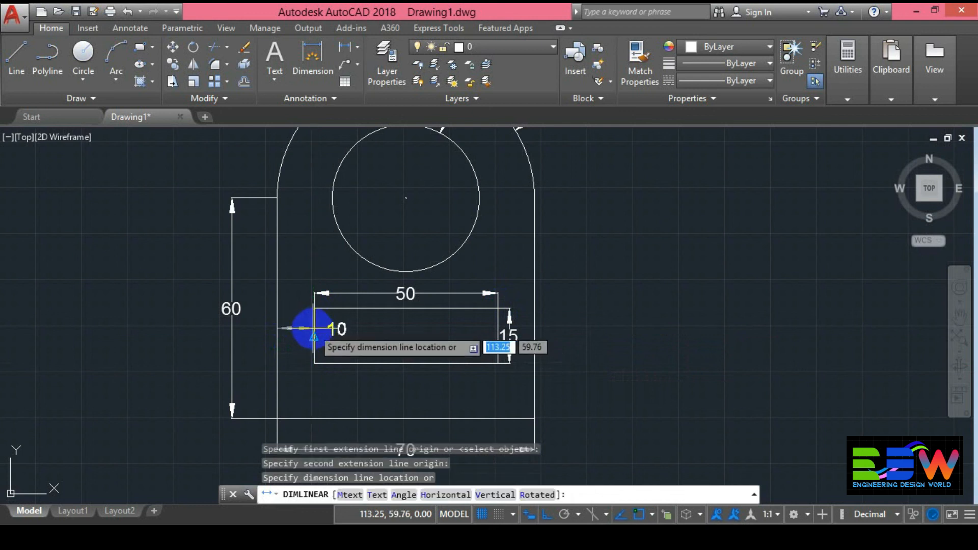
click(302, 335)
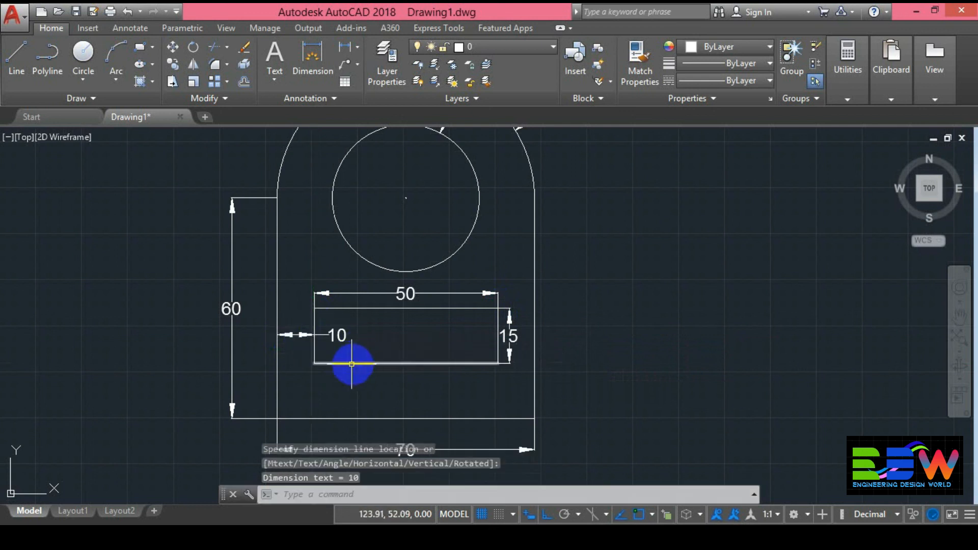
- Add a vertical linear dimension between the midpoint of the slot's lower edge and the plate's base
key(Return)
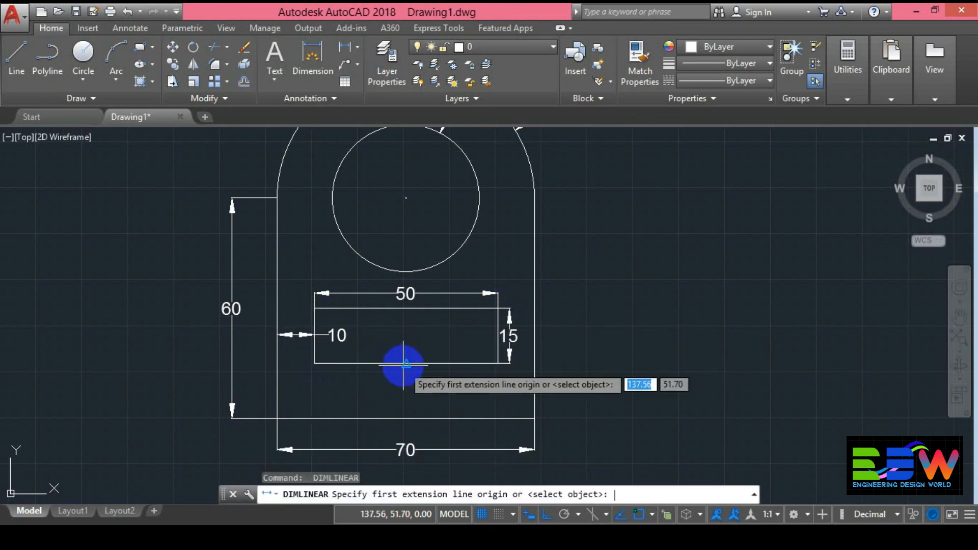
click(405, 363)
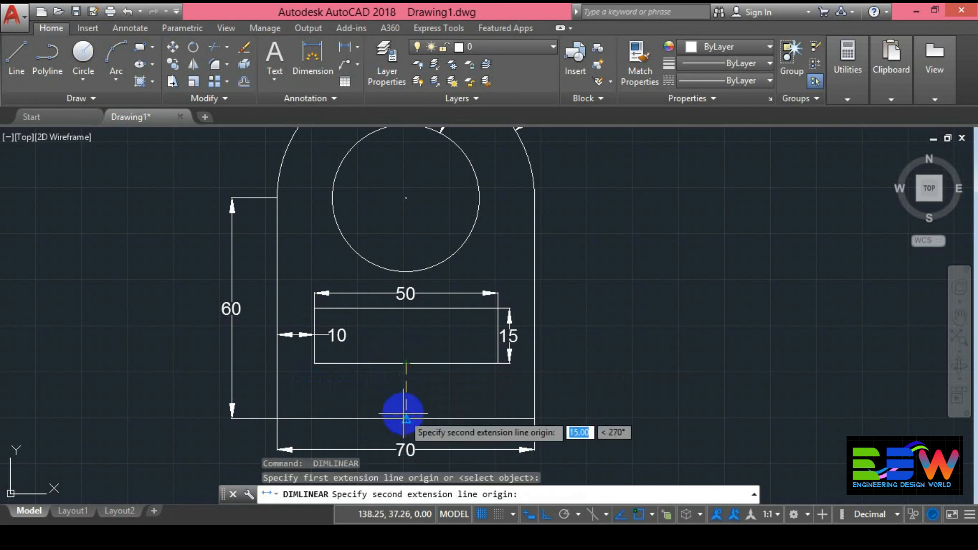
click(406, 419)
click(391, 402)
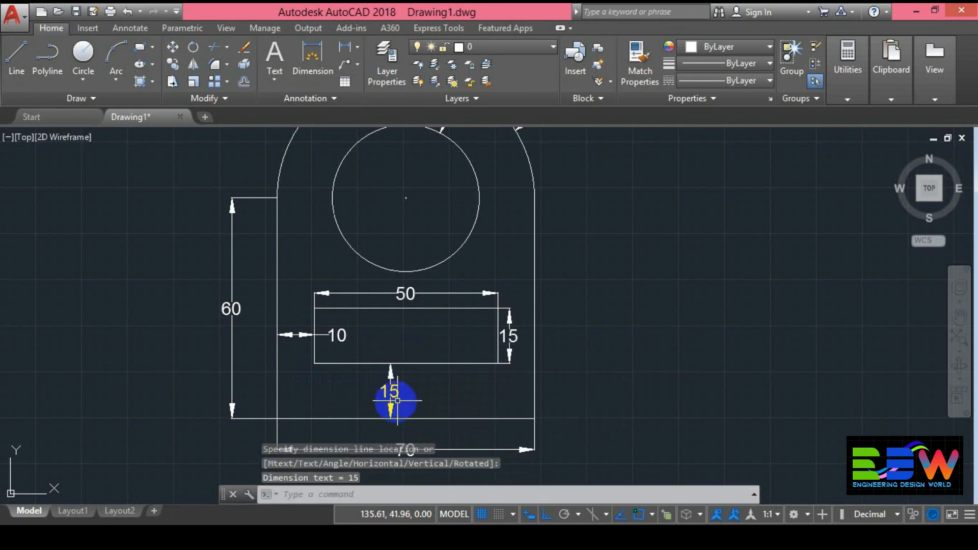
key(Escape)
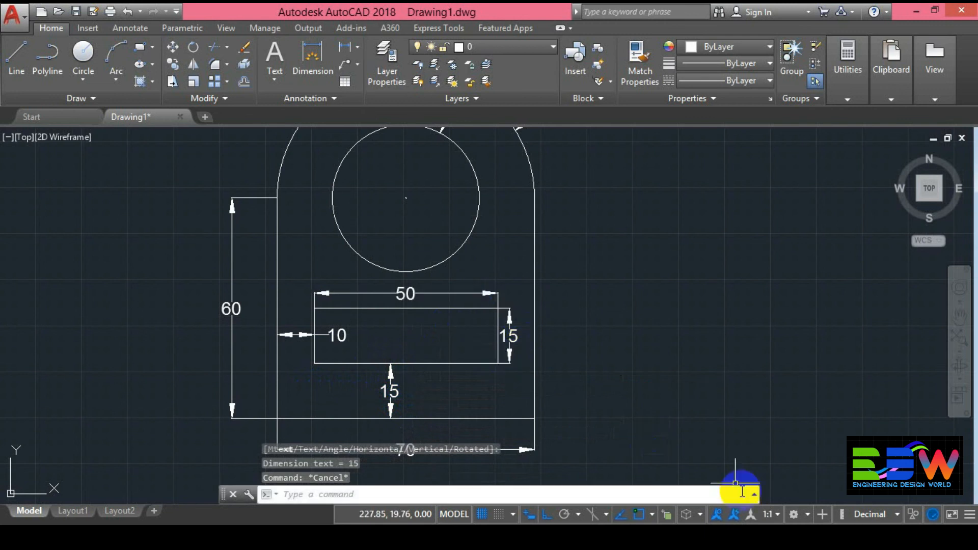
- Compare the whole dimensioned plate with the reference image in Windows Photo Viewer and return to the drawing
scroll(614, 334, up, 4)
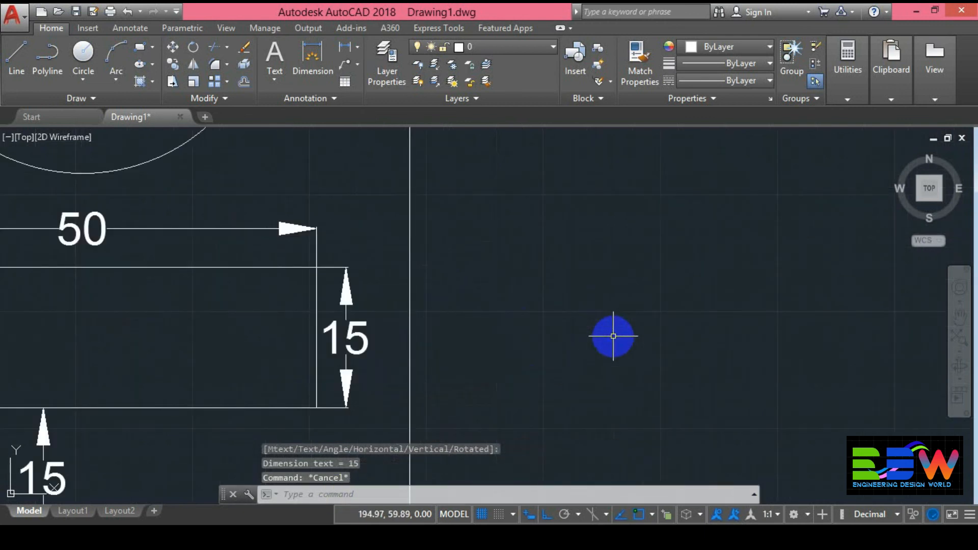
scroll(448, 353, down, 8)
scroll(582, 277, up, 3)
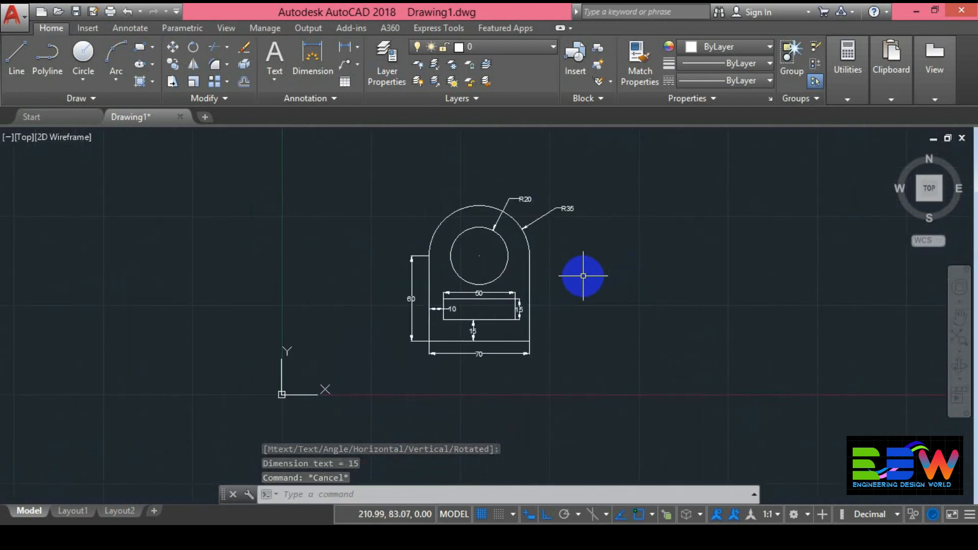
scroll(581, 277, up, 2)
scroll(598, 294, down, 2)
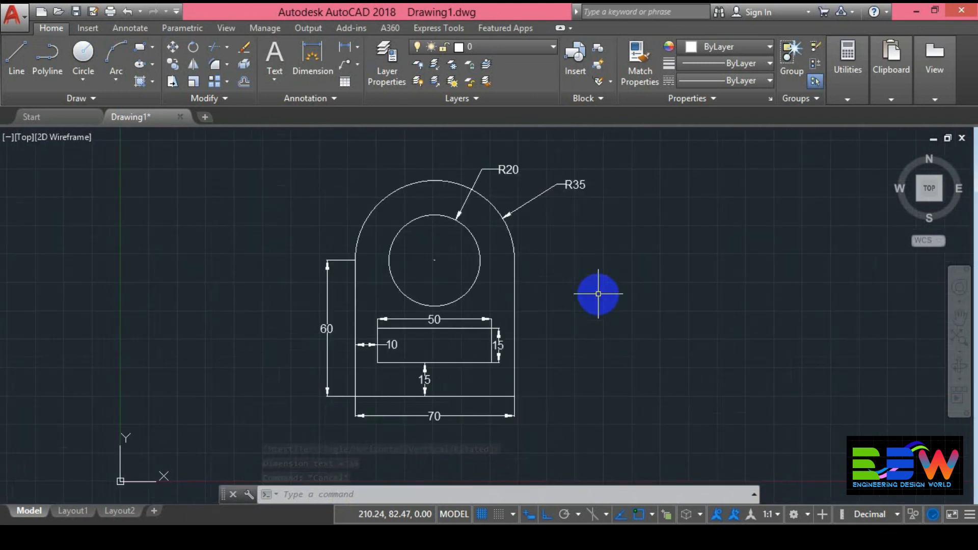
click(545, 532)
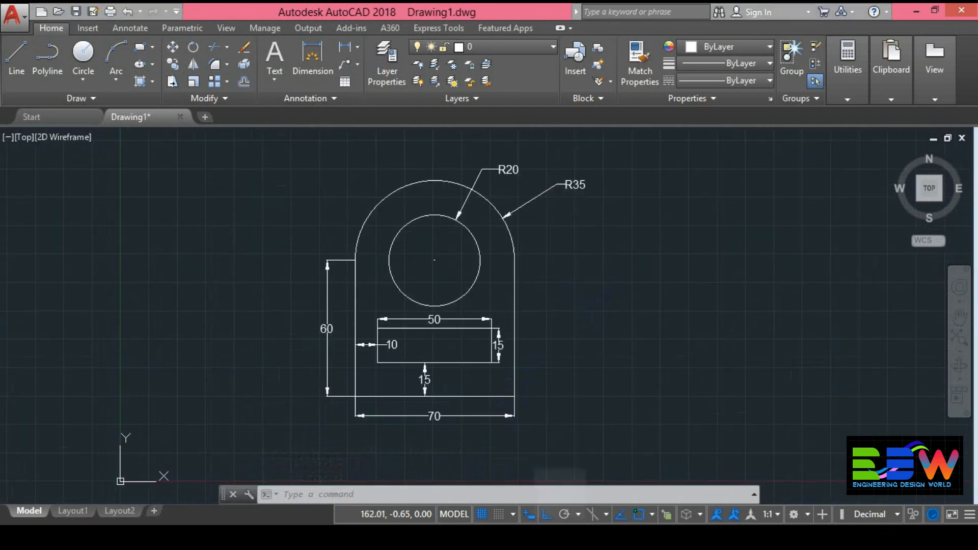
click(263, 237)
mouse_move(263, 237)
middle_down()
mouse_move(208, 227)
mouse_move(163, 244)
middle_up()
scroll(188, 248, up, 2)
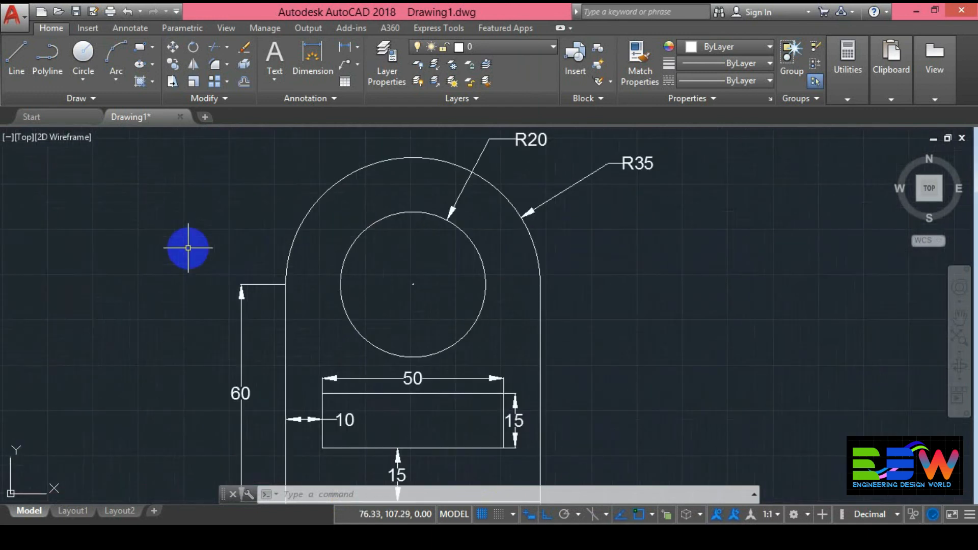
scroll(561, 261, down, 2)
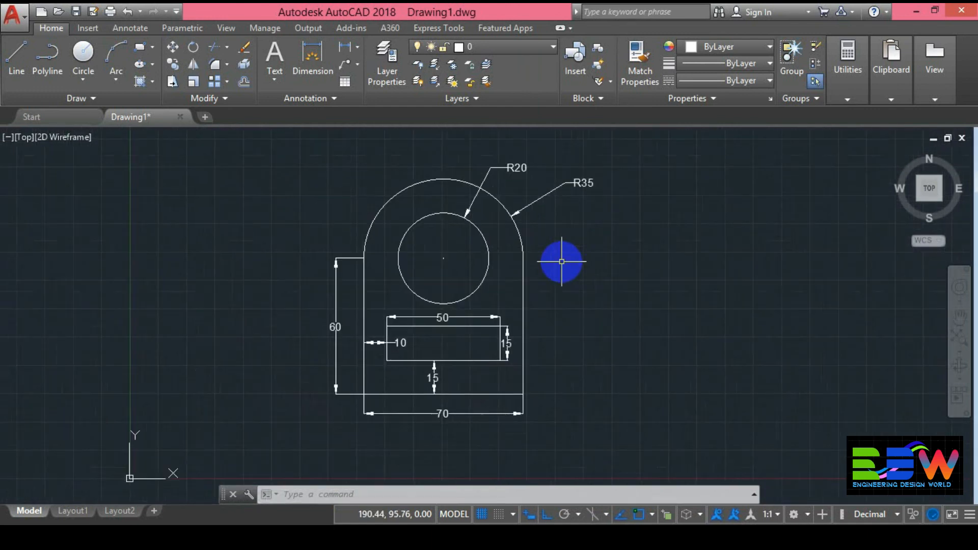
middle_drag(575, 269, 464, 270)
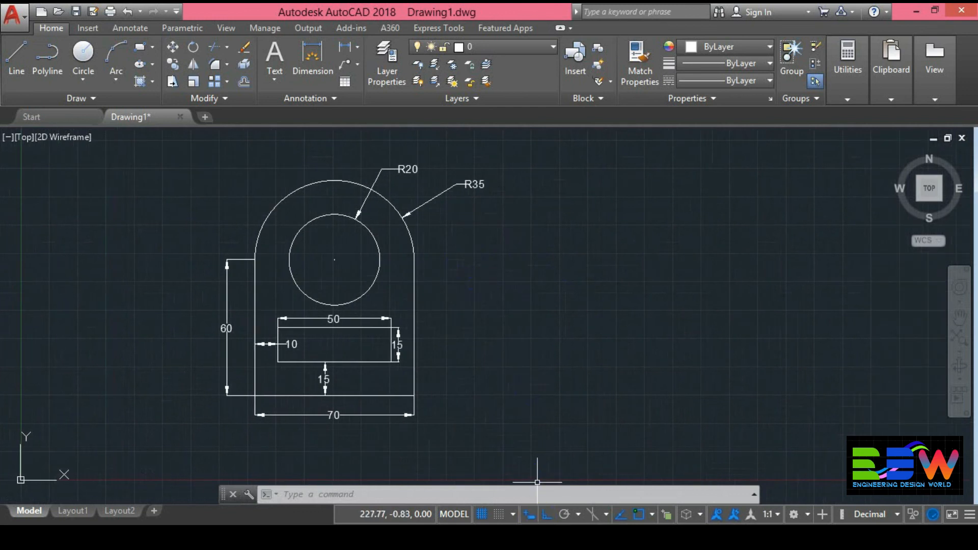
key(alt+Tab)
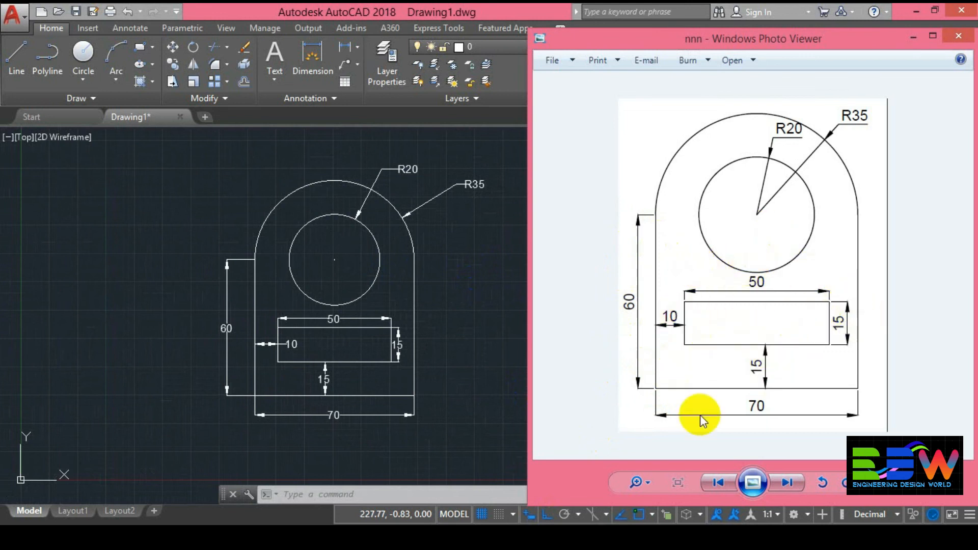
click(910, 36)
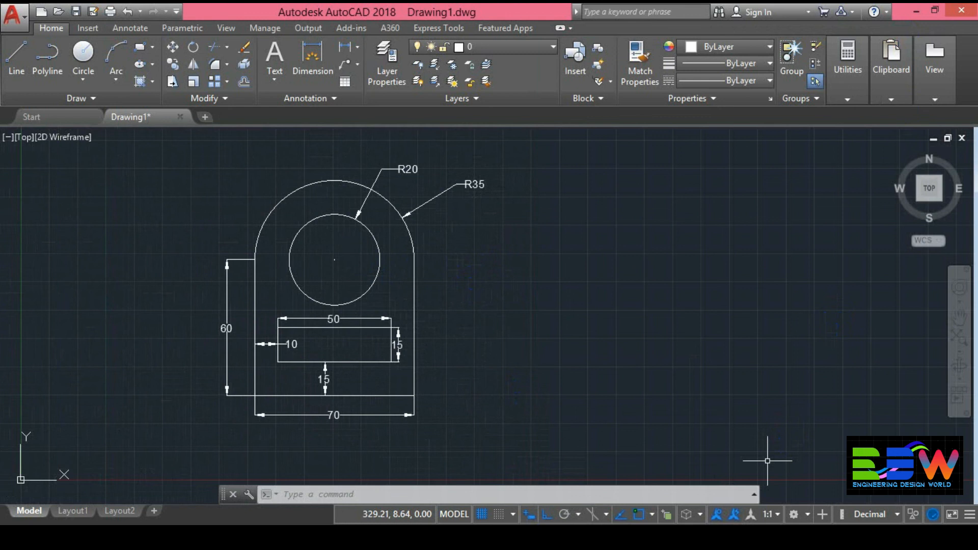